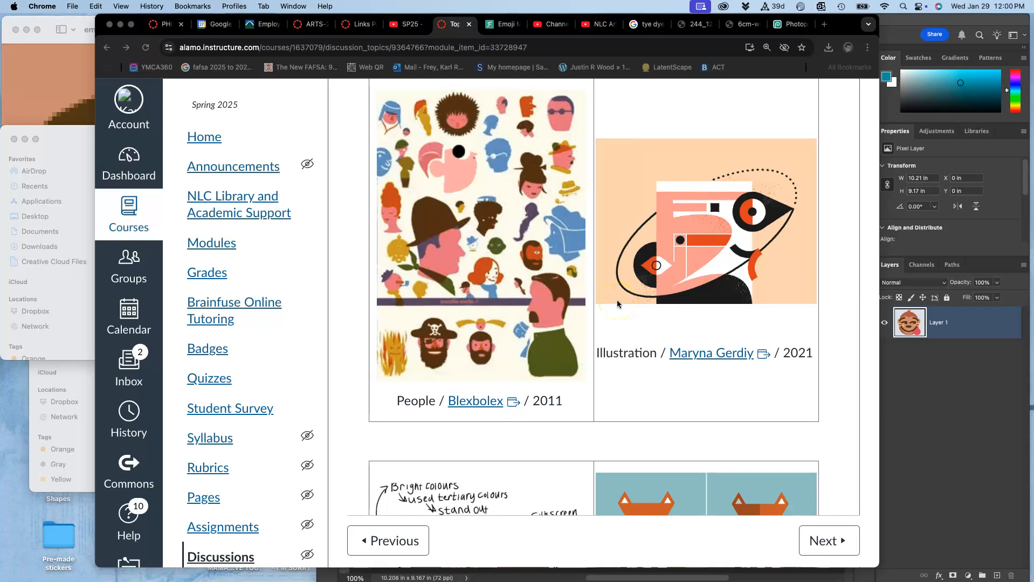
Examine the discussion page's flat-design examples and the emoji exercise instructions, including step 4a on placing the screengrab in Photopea.
{"action": "scroll", "coordinate": [617, 304], "scroll_direction": "down", "scroll_amount": 5}
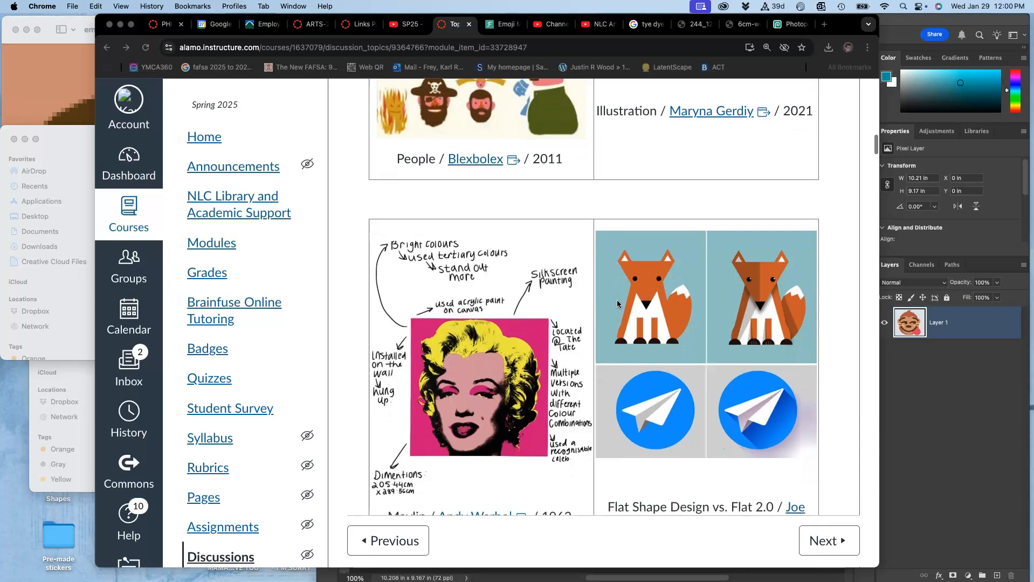
{"action": "scroll", "coordinate": [617, 304], "scroll_direction": "down", "scroll_amount": 3}
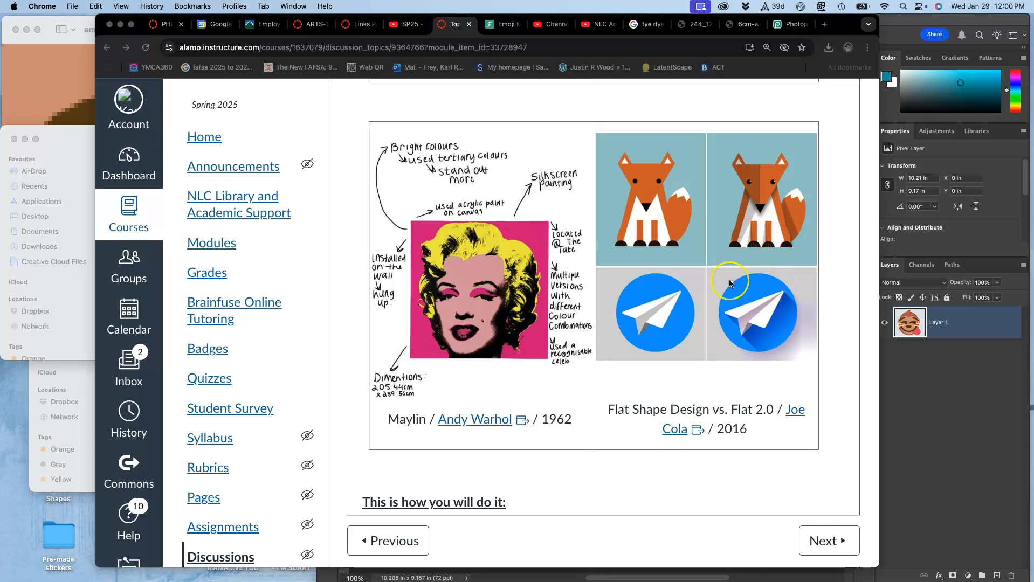
{"action": "scroll", "coordinate": [750, 267], "scroll_direction": "down", "scroll_amount": 10}
{"action": "scroll", "coordinate": [729, 283], "scroll_direction": "down", "scroll_amount": 10}
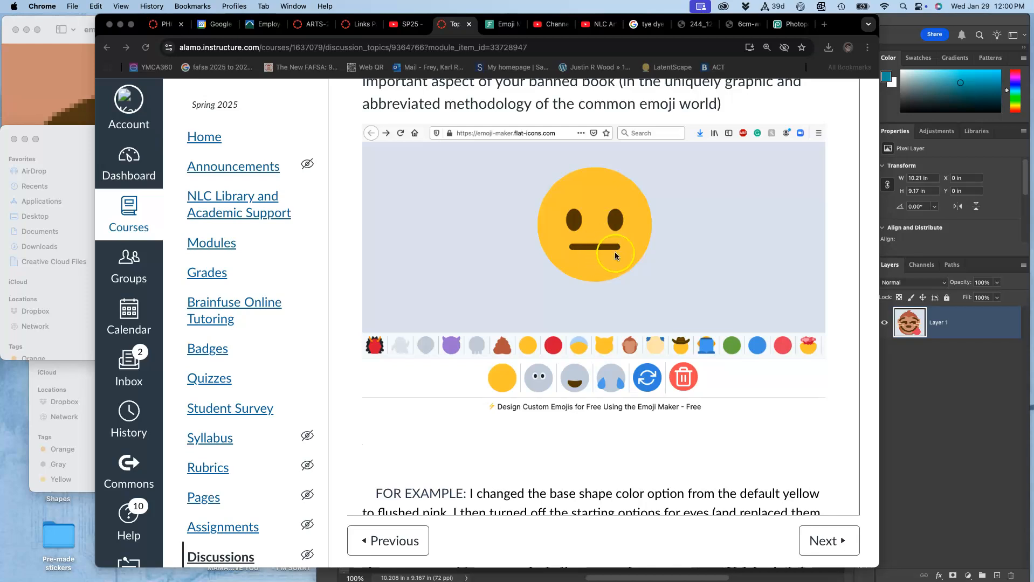
{"action": "scroll", "coordinate": [615, 252], "scroll_direction": "down", "scroll_amount": 10}
{"action": "scroll", "coordinate": [610, 255], "scroll_direction": "up", "scroll_amount": 5}
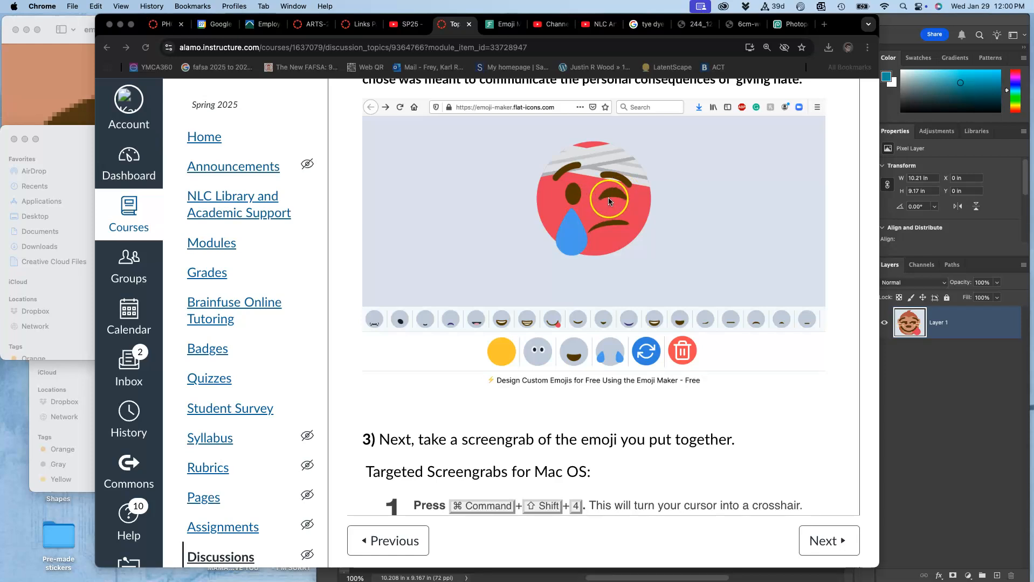
{"action": "scroll", "coordinate": [624, 241], "scroll_direction": "down", "scroll_amount": 5}
{"action": "scroll", "coordinate": [623, 241], "scroll_direction": "down", "scroll_amount": 10}
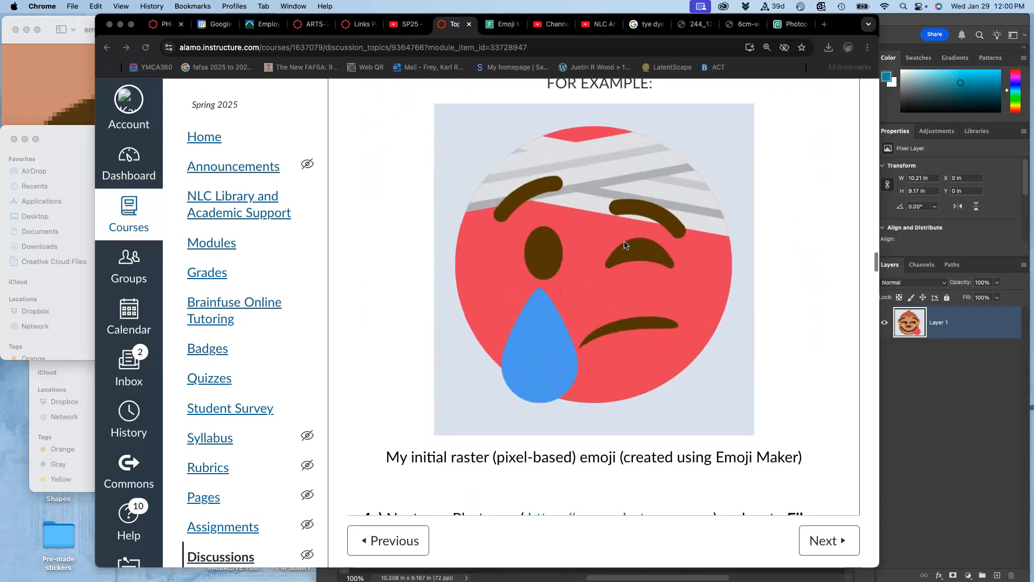
{"action": "scroll", "coordinate": [624, 241], "scroll_direction": "down", "scroll_amount": 4}
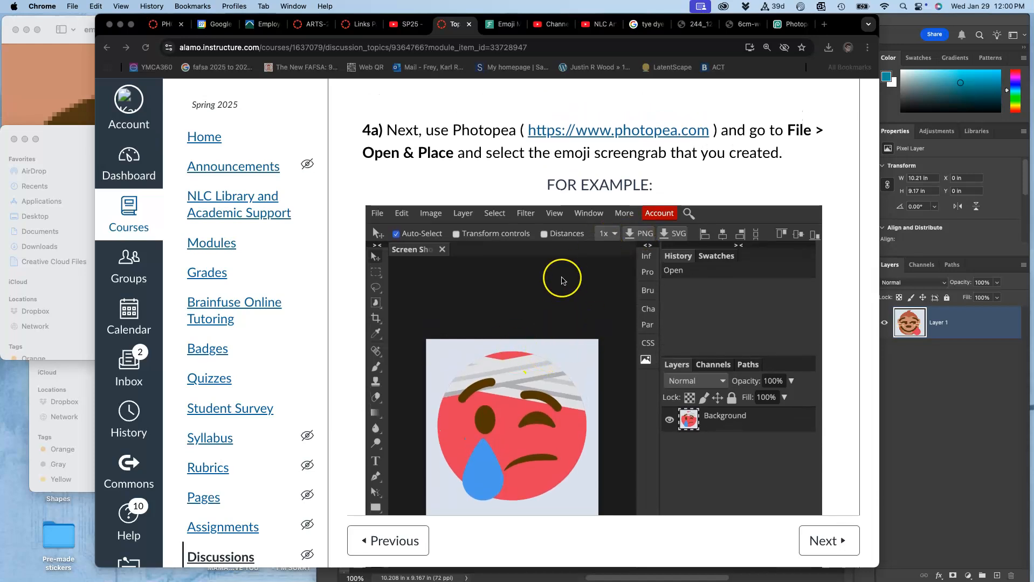
{"action": "scroll", "coordinate": [560, 275], "scroll_direction": "up", "scroll_amount": 3}
{"action": "scroll", "coordinate": [561, 280], "scroll_direction": "up", "scroll_amount": 2}
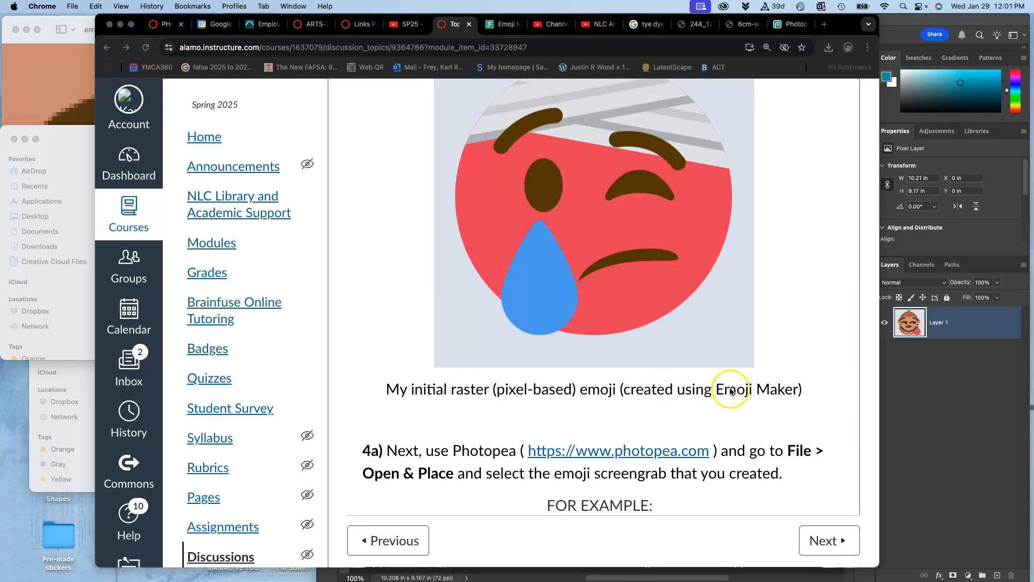
{"action": "scroll", "coordinate": [607, 386], "scroll_direction": "down", "scroll_amount": 7}
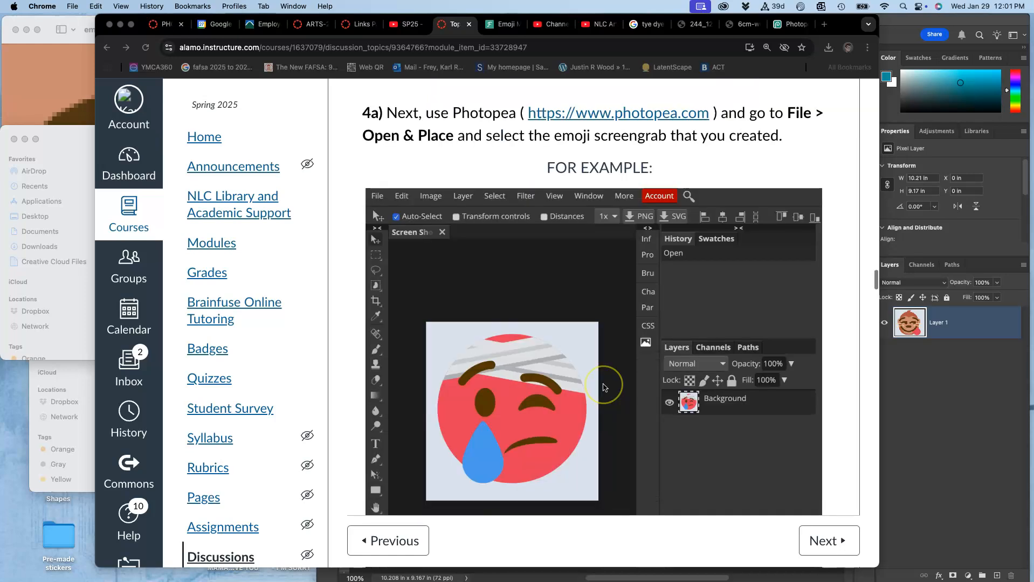
{"action": "scroll", "coordinate": [605, 387], "scroll_direction": "up", "scroll_amount": 1}
{"action": "scroll", "coordinate": [603, 388], "scroll_direction": "up", "scroll_amount": 1}
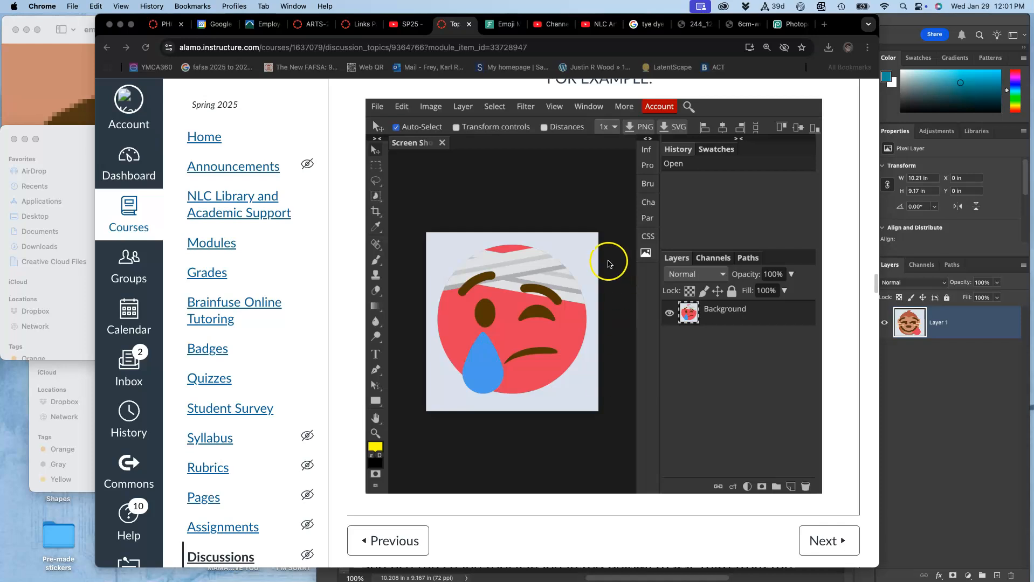
Switch to Photopea in the browser and open the emoji-maker PNG from the Exercise #2 folder there.
{"action": "mouse_move", "coordinate": [6, 192]}
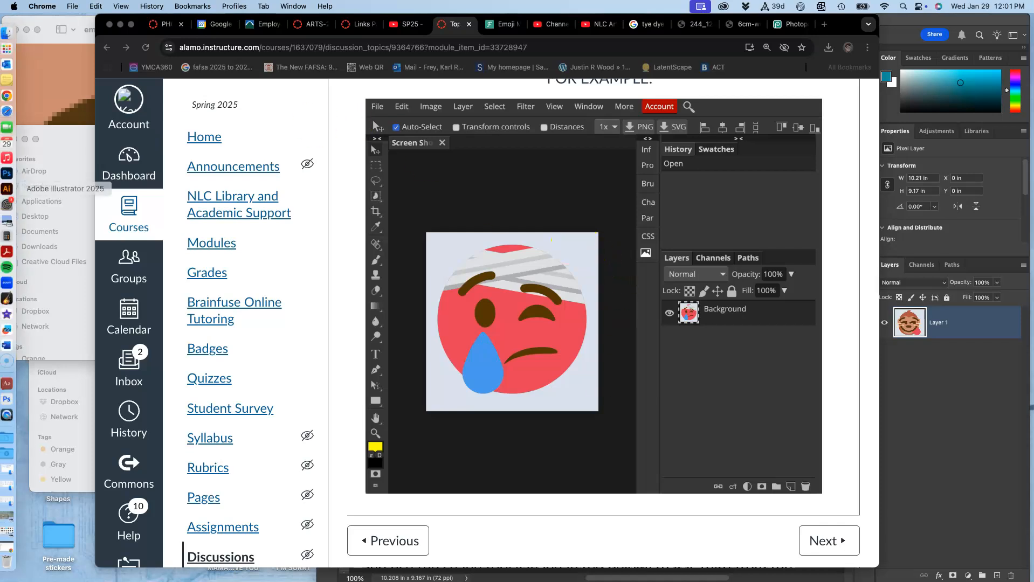
{"action": "left_click", "coordinate": [13, 173]}
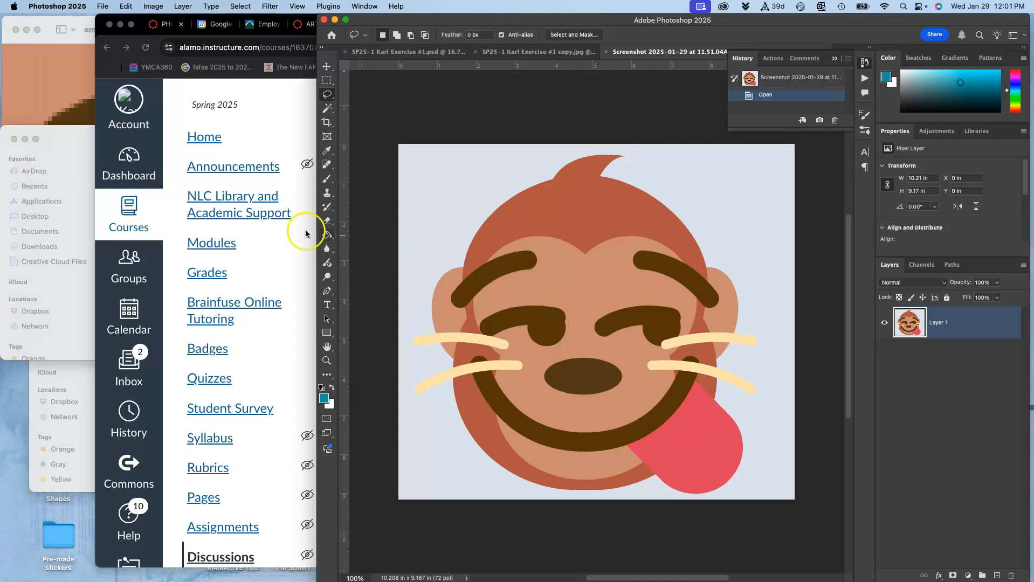
{"action": "left_click", "coordinate": [70, 150]}
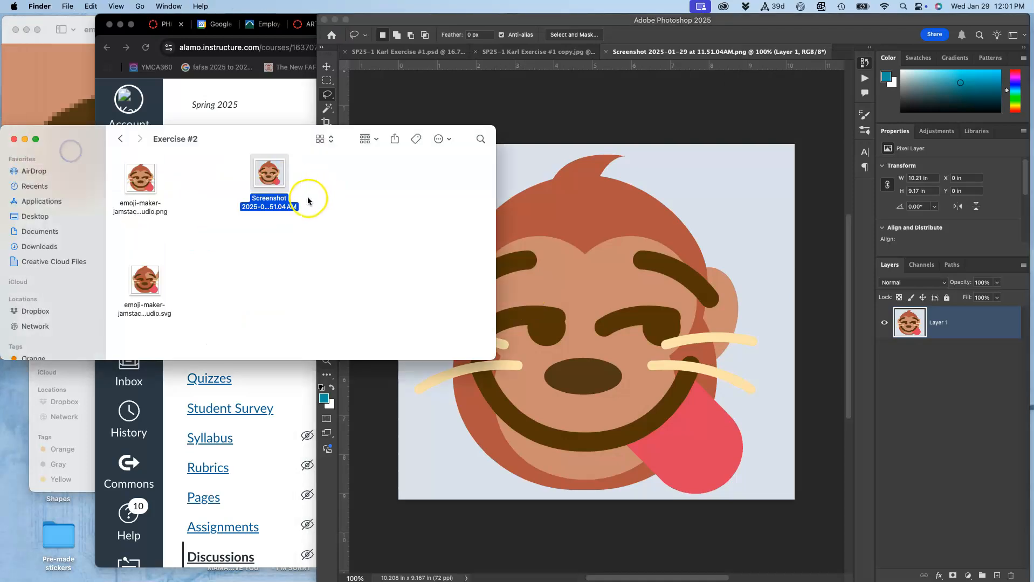
{"action": "left_click", "coordinate": [309, 103]}
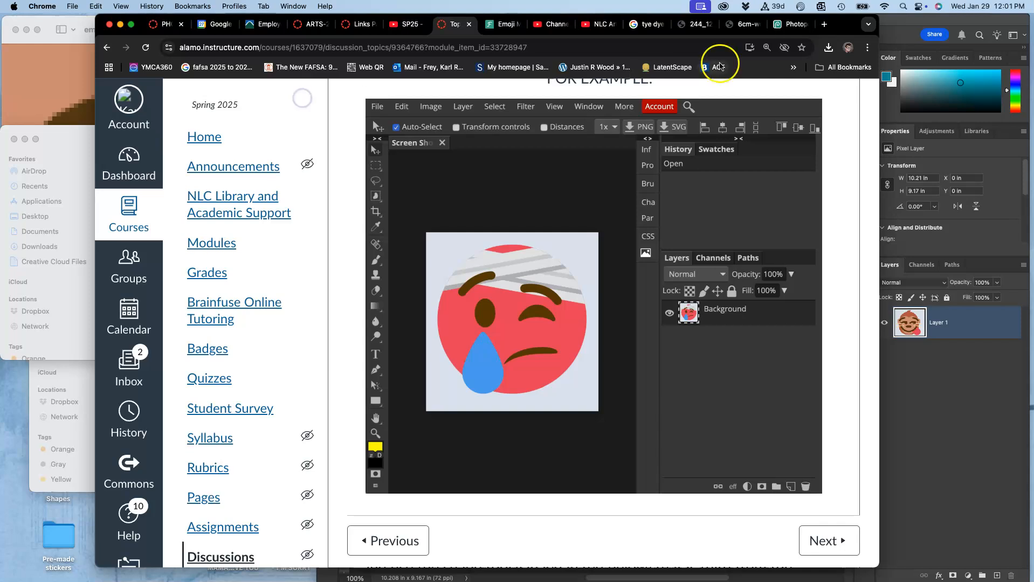
{"action": "left_click", "coordinate": [786, 25]}
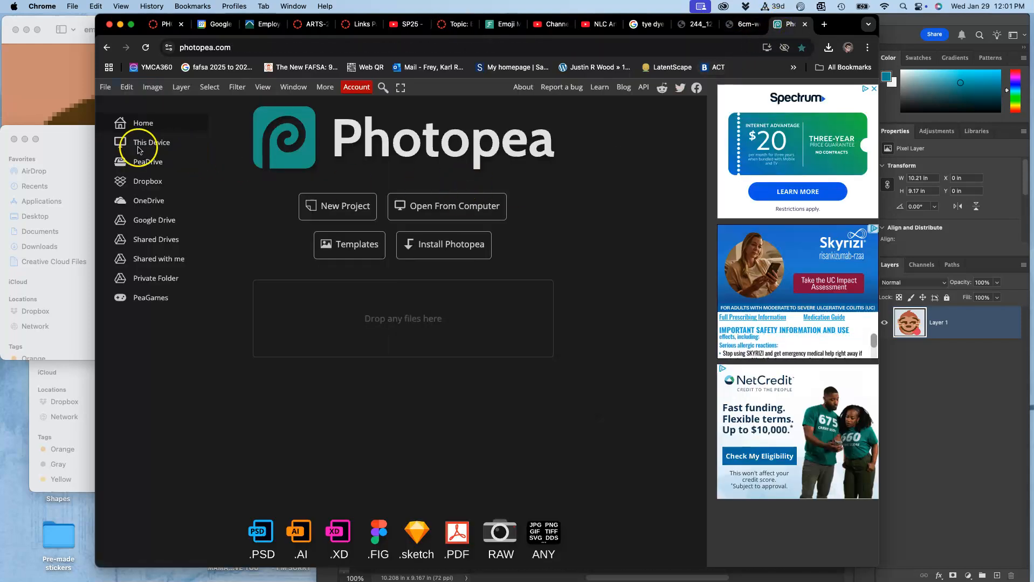
{"action": "left_click", "coordinate": [80, 143]}
{"action": "left_click_drag", "start_coordinate": [141, 178], "coordinate": [545, 291]}
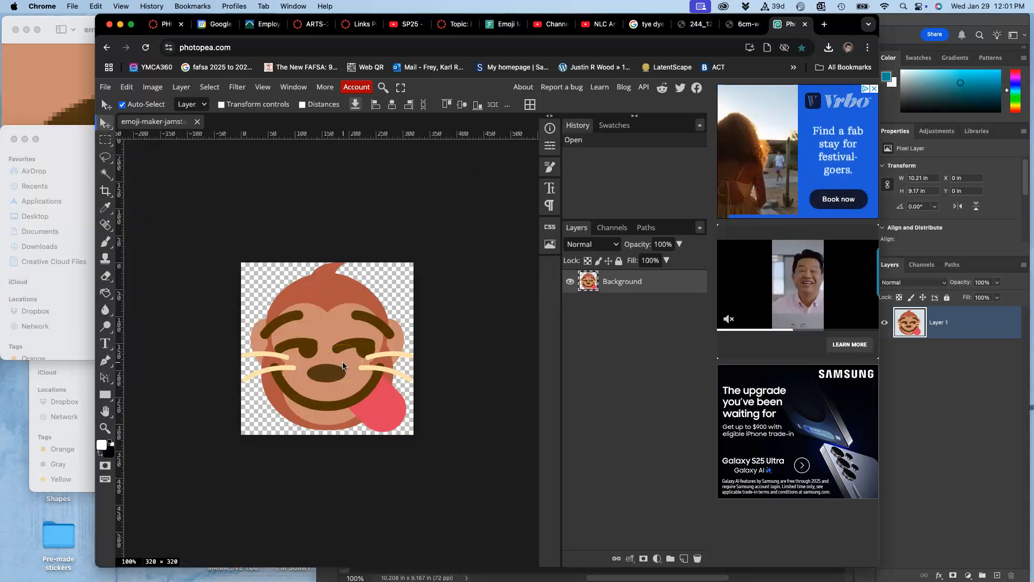
Rearrange the Photopea browser window and the Photoshop window, bringing the emoji screenshot in Photoshop to the front.
{"action": "left_click", "coordinate": [920, 25]}
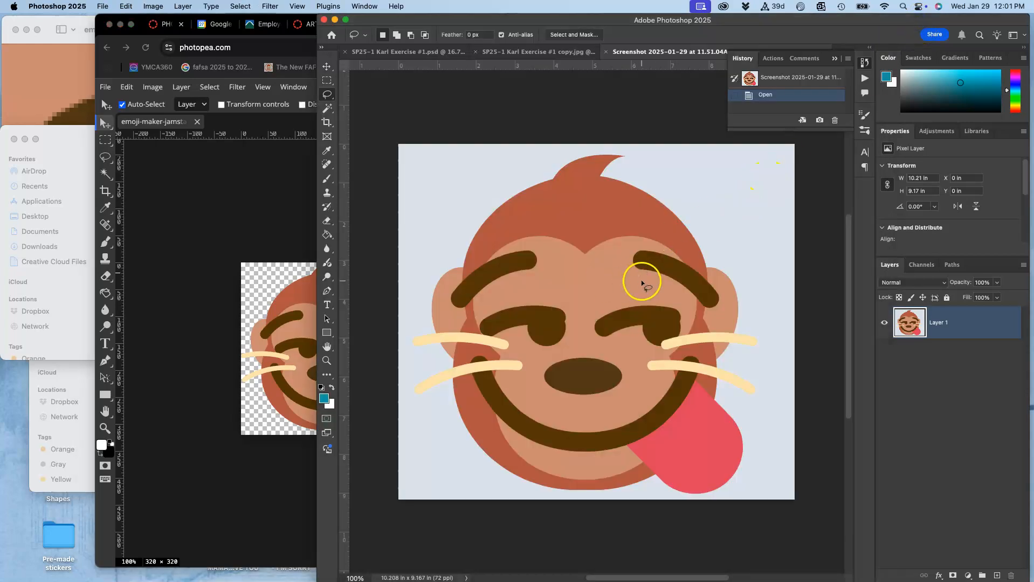
{"action": "left_click_drag", "start_coordinate": [142, 23], "coordinate": [36, 14]}
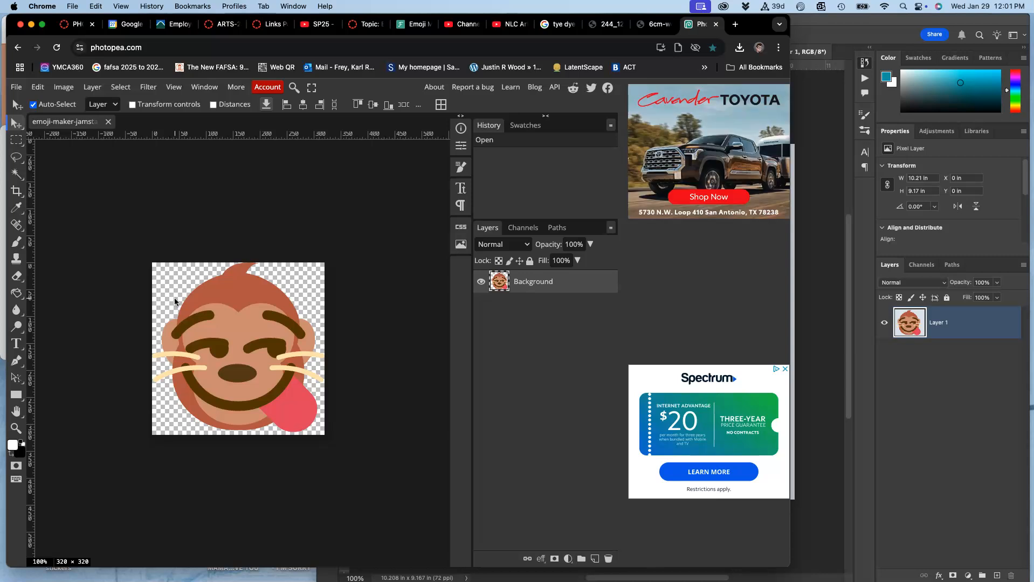
{"action": "left_click", "coordinate": [814, 175]}
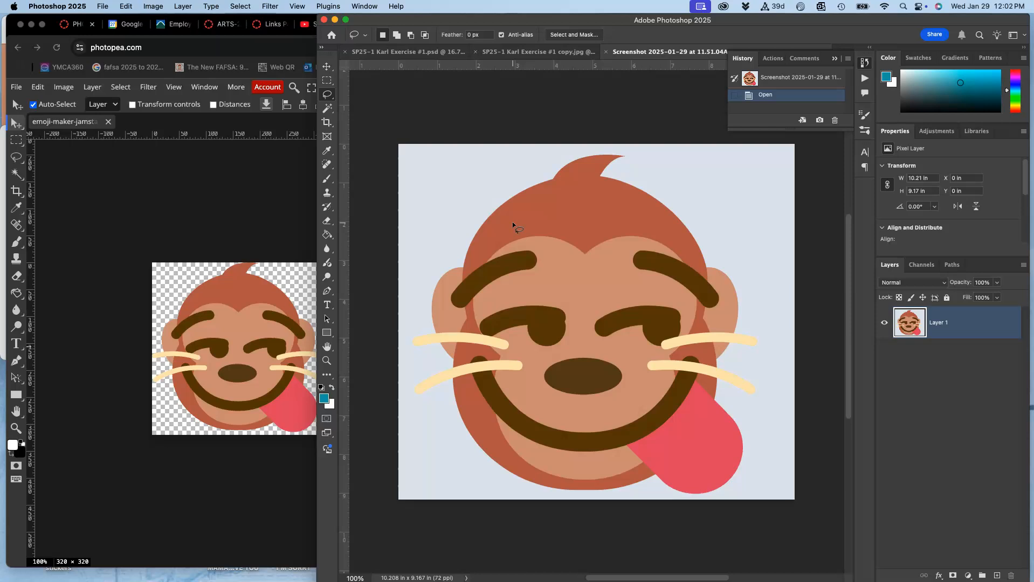
{"action": "mouse_move", "coordinate": [415, 19]}
{"action": "left_mouse_down"}
{"action": "mouse_move", "coordinate": [386, 17]}
{"action": "mouse_move", "coordinate": [436, 16]}
{"action": "mouse_move", "coordinate": [421, 7]}
{"action": "left_mouse_up"}
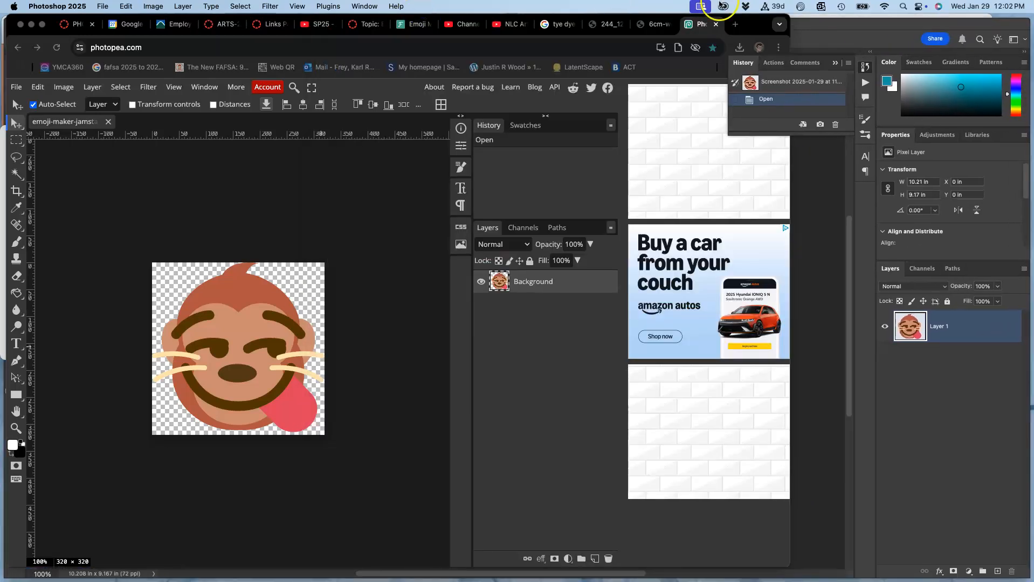
{"action": "left_click", "coordinate": [852, 30]}
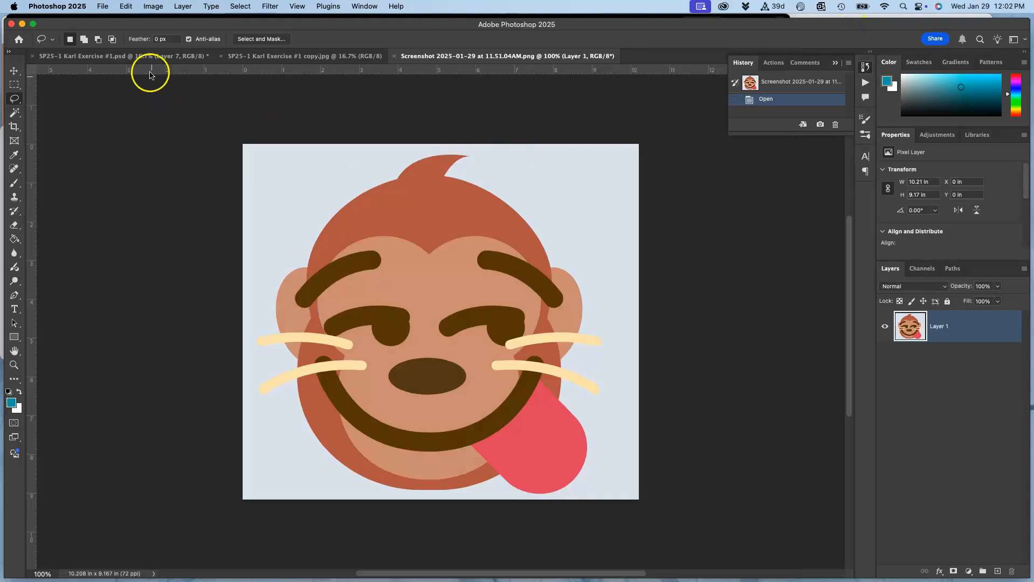
Open the Image Size settings for the emoji screenshot and enable resampling.
{"action": "left_click", "coordinate": [153, 6]}
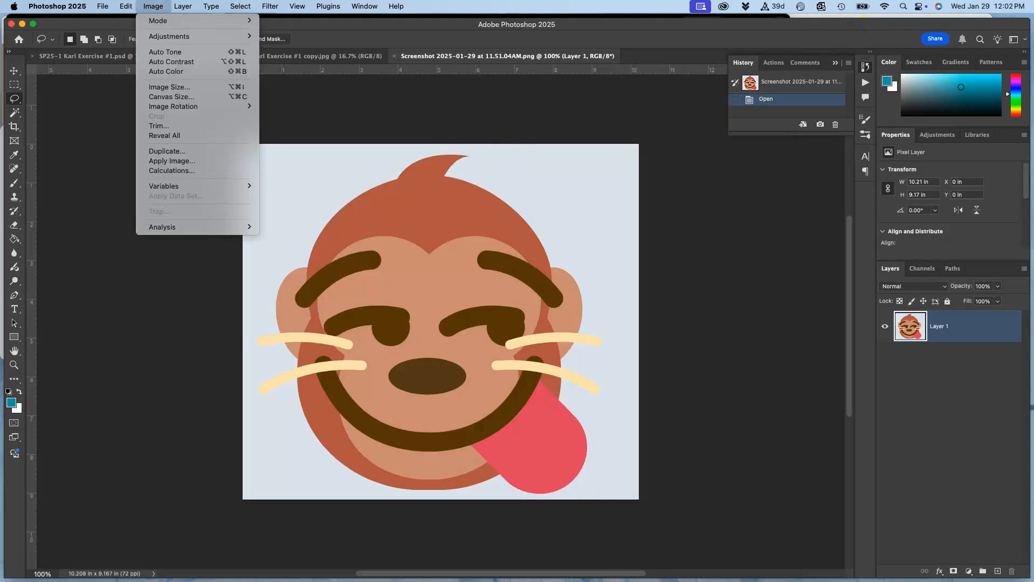
{"action": "left_click", "coordinate": [169, 87]}
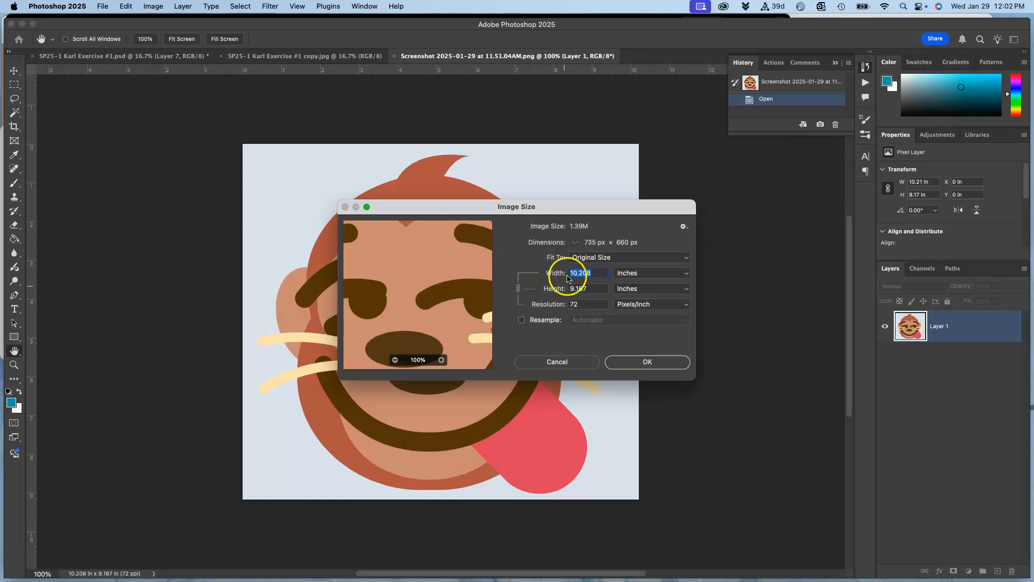
{"action": "left_click", "coordinate": [579, 304]}
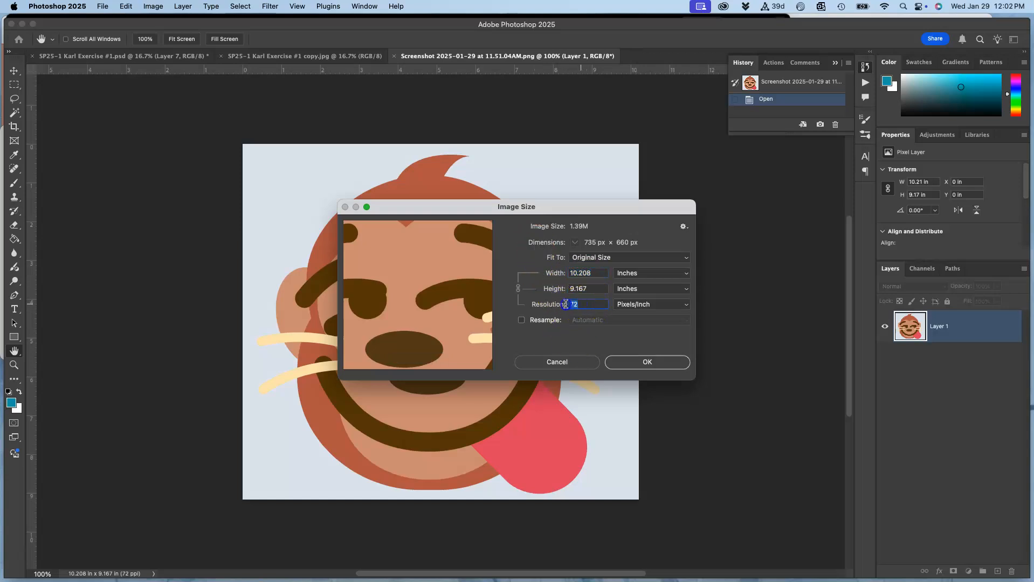
{"action": "left_click", "coordinate": [579, 311]}
{"action": "left_click", "coordinate": [590, 286]}
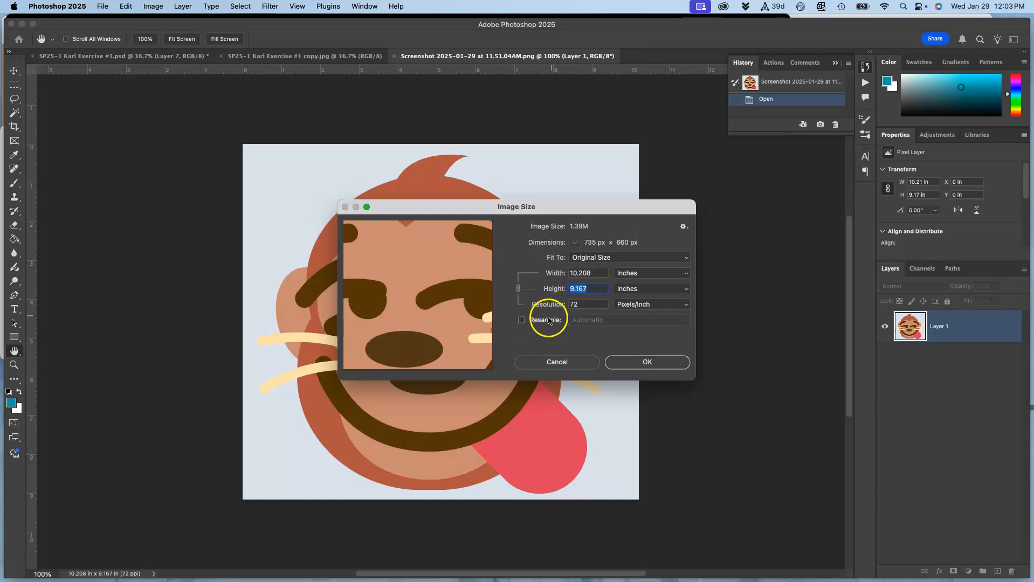
{"action": "left_click", "coordinate": [521, 320]}
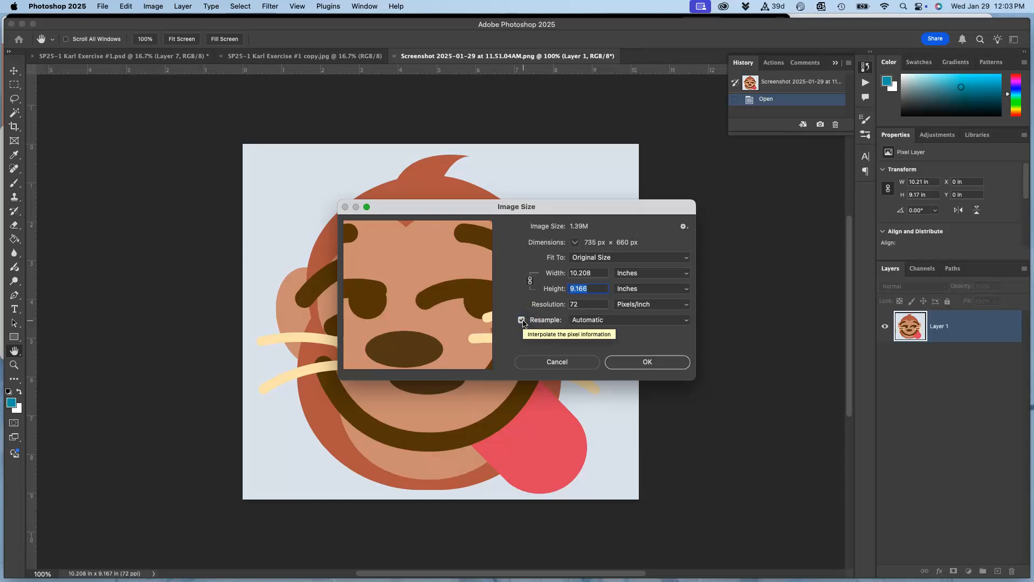
Resize the emoji screenshot to 300 pixels/inch and a width of 10 inches, and apply the new image size.
{"action": "left_click", "coordinate": [582, 304]}
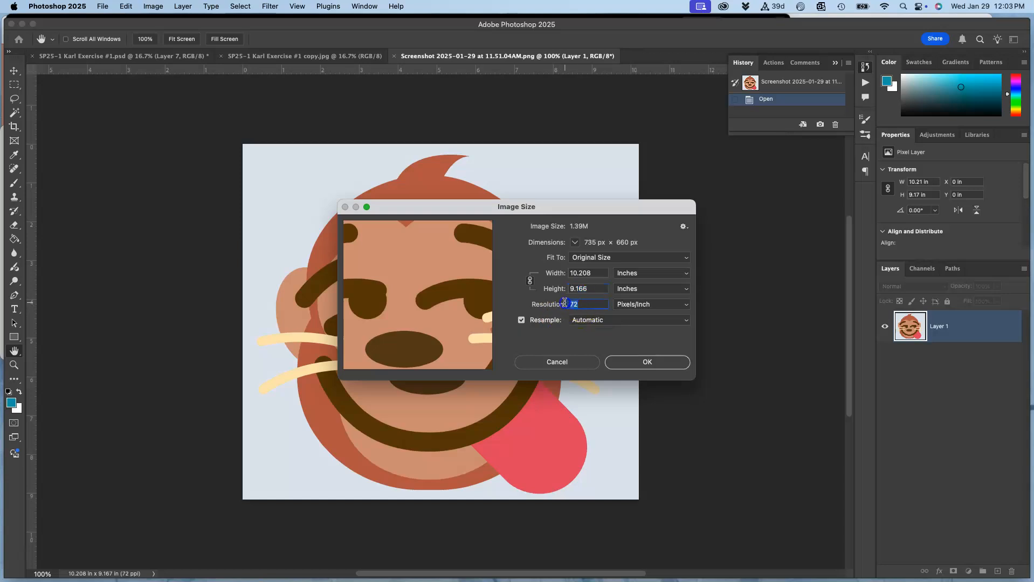
{"action": "type", "text": "300"}
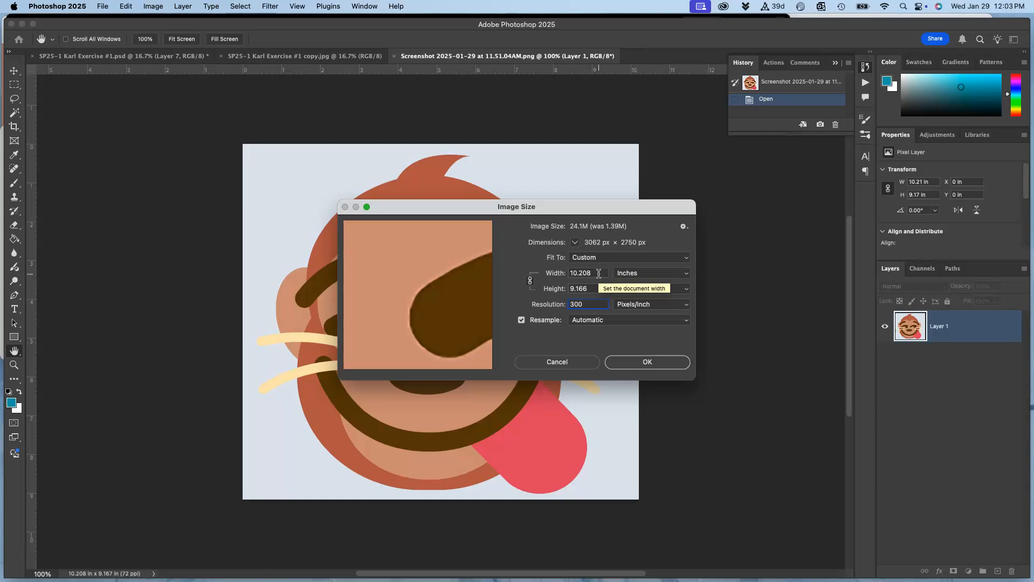
{"action": "type", "text": "10"}
{"action": "left_click", "coordinate": [591, 303]}
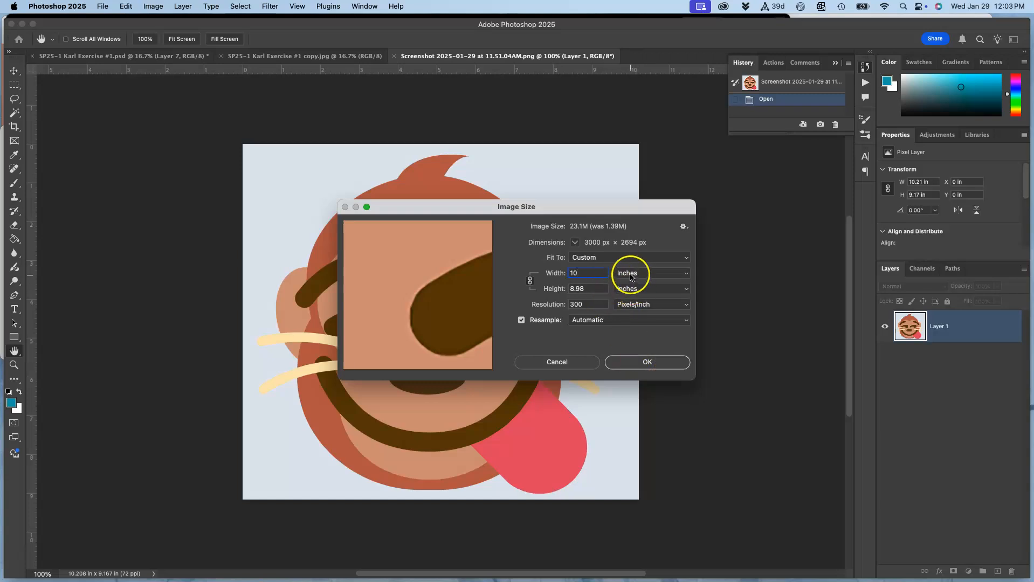
{"action": "left_click", "coordinate": [639, 366]}
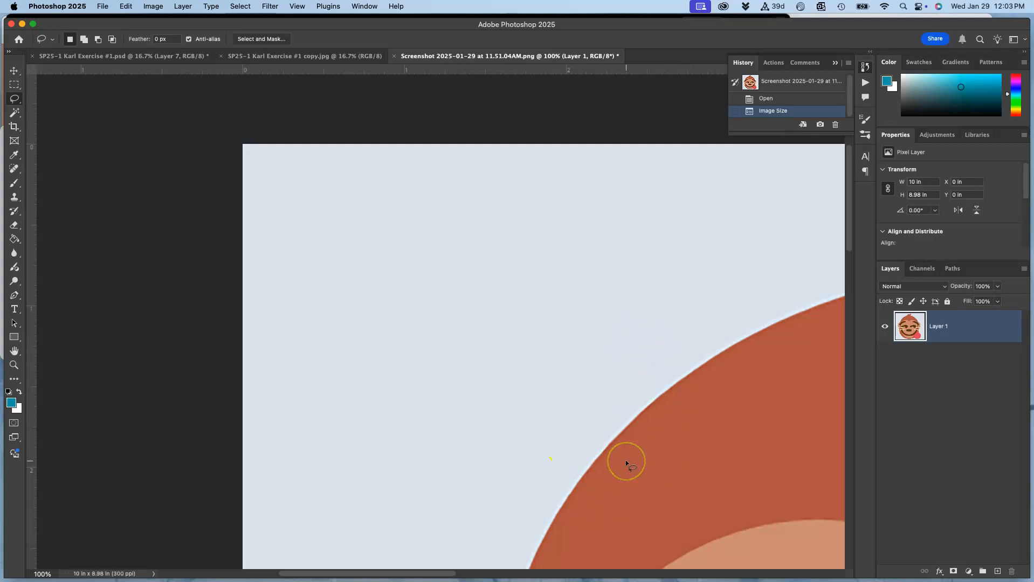
Inspect the resized emoji's outline at 400% magnification to judge its edge quality.
{"action": "key", "text": "super+plus"}
{"action": "key", "text": "super+plus"}
{"action": "key", "text": "super+plus"}
{"action": "scroll", "coordinate": [625, 460], "scroll_direction": "down", "scroll_amount": 10}
{"action": "scroll", "coordinate": [626, 460], "scroll_direction": "right", "scroll_amount": 5}
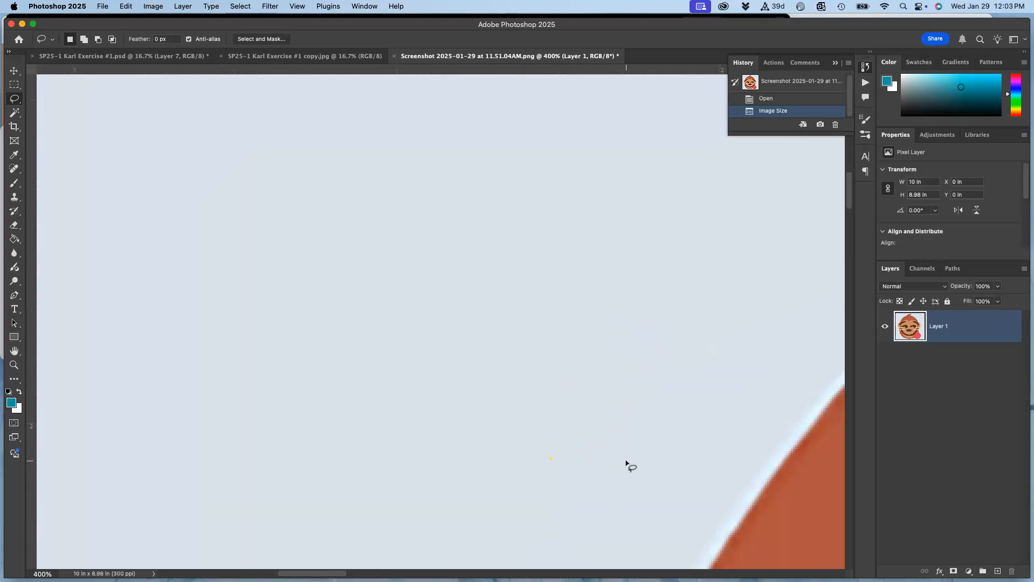
{"action": "scroll", "coordinate": [626, 460], "scroll_direction": "up", "scroll_amount": 2}
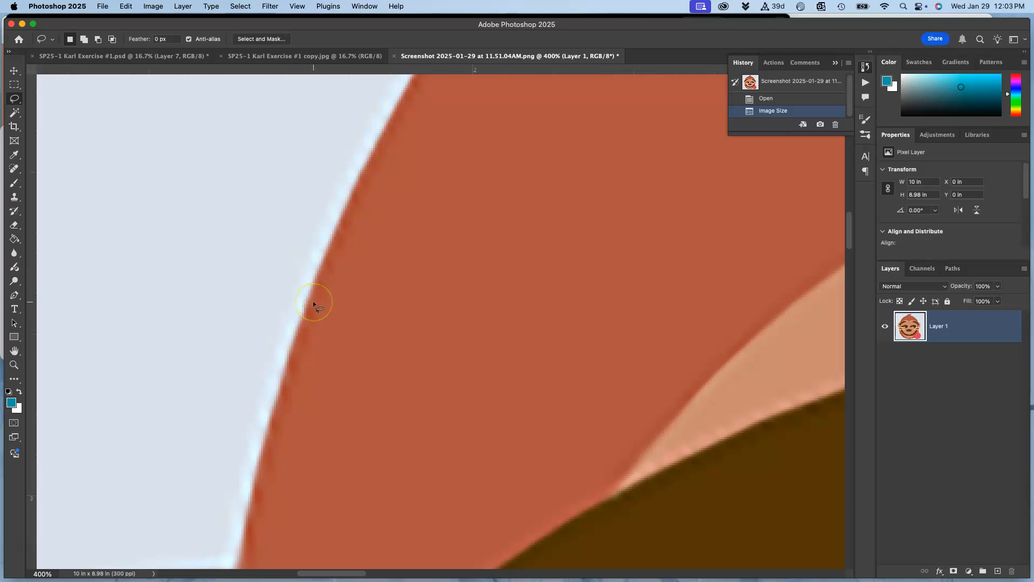
{"action": "key", "text": "super+minus"}
{"action": "key", "text": "super+minus"}
{"action": "key", "text": "super+minus"}
{"action": "key", "text": "super+minus"}
{"action": "key", "text": "super+minus"}
{"action": "key", "text": "super+minus"}
Move the Photoshop window aside, switch to Photopea and open the Image Size settings for the emoji.
{"action": "left_click_drag", "start_coordinate": [123, 25], "coordinate": [441, 27]}
{"action": "left_click", "coordinate": [284, 203]}
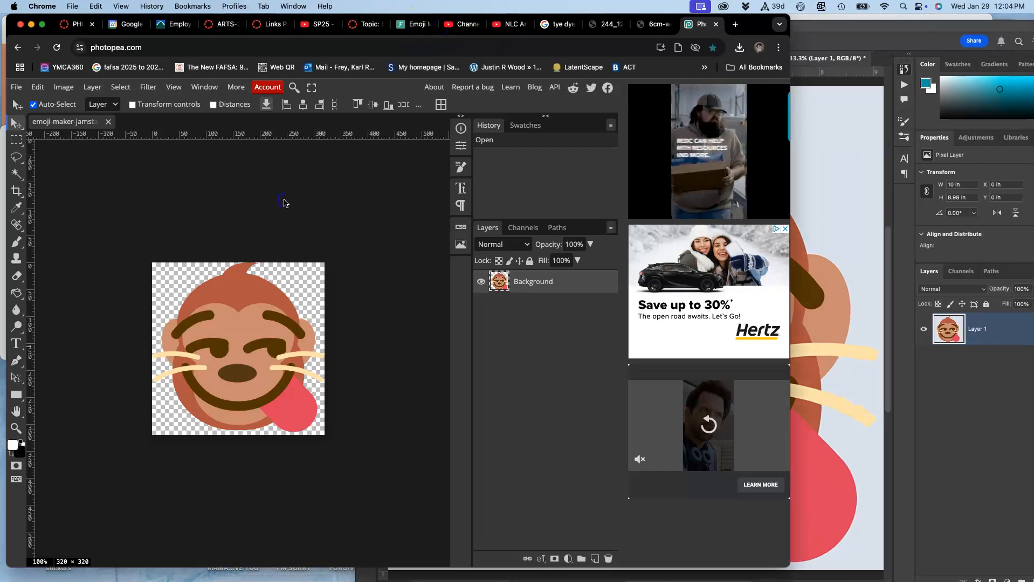
{"action": "left_click", "coordinate": [66, 88]}
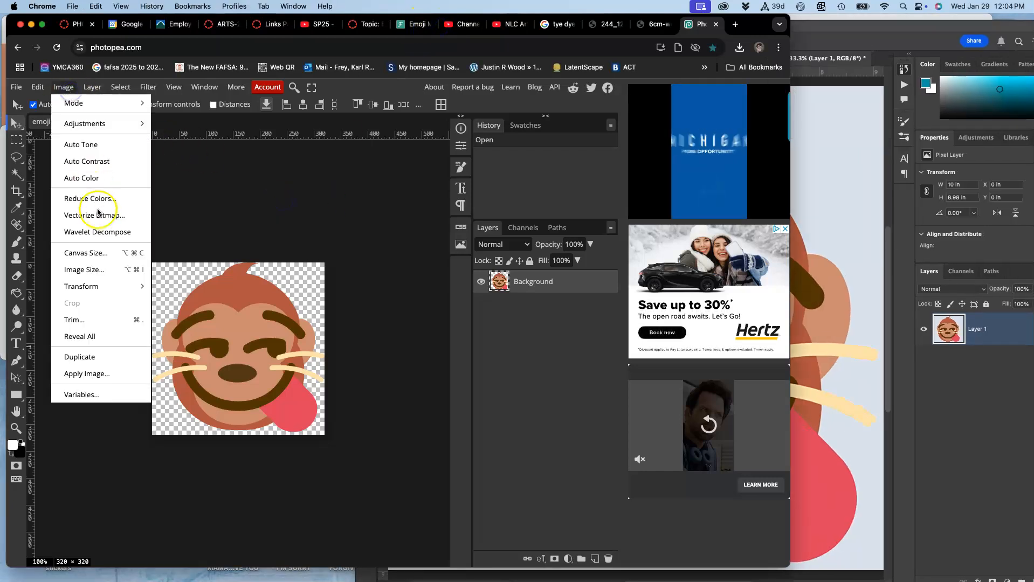
{"action": "left_click", "coordinate": [82, 270]}
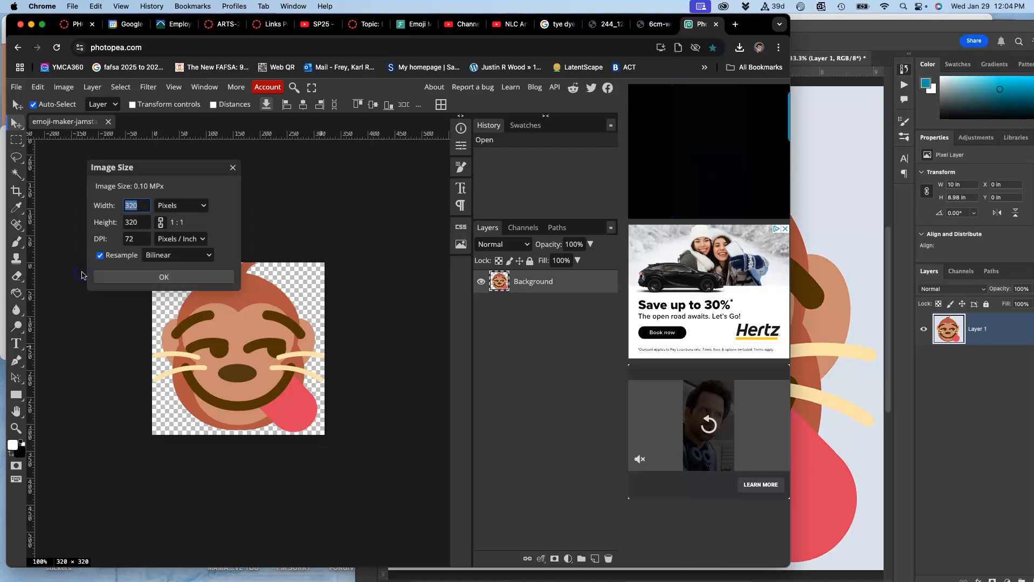
Change the image size units to inches and set the emoji's width to 8 inches with proportions linked.
{"action": "left_click", "coordinate": [168, 210]}
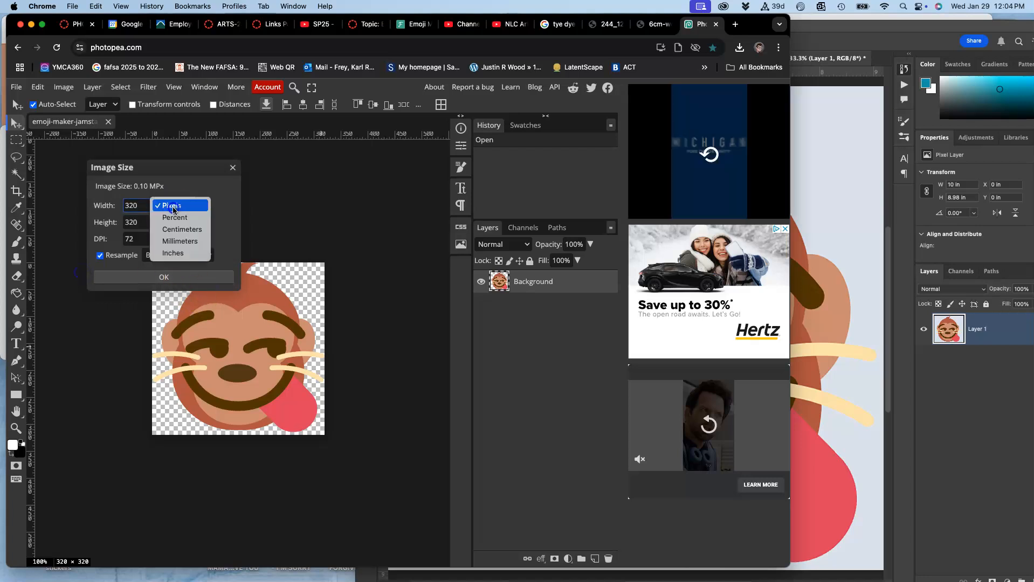
{"action": "left_click", "coordinate": [173, 258]}
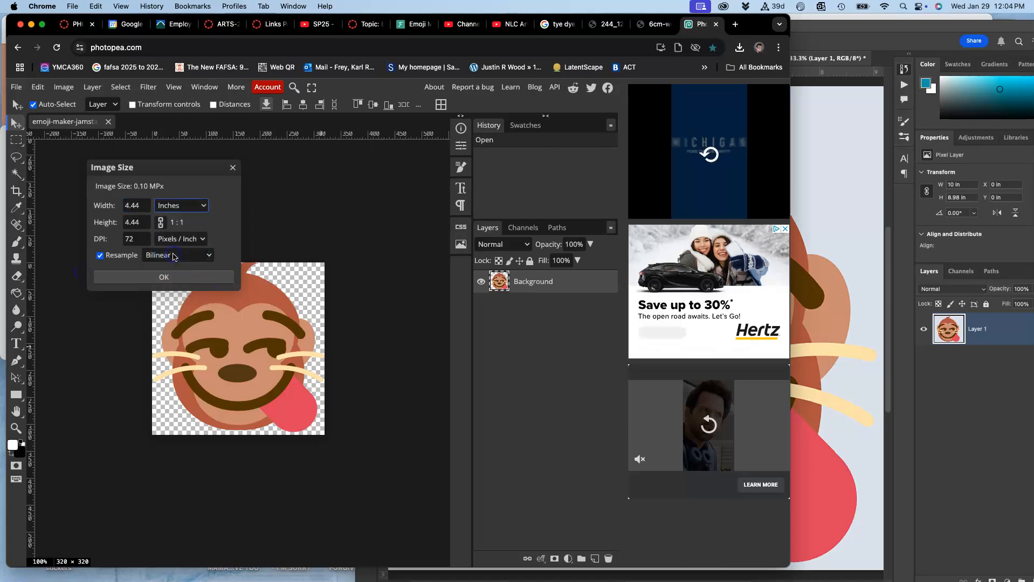
{"action": "double_click", "coordinate": [143, 207]}
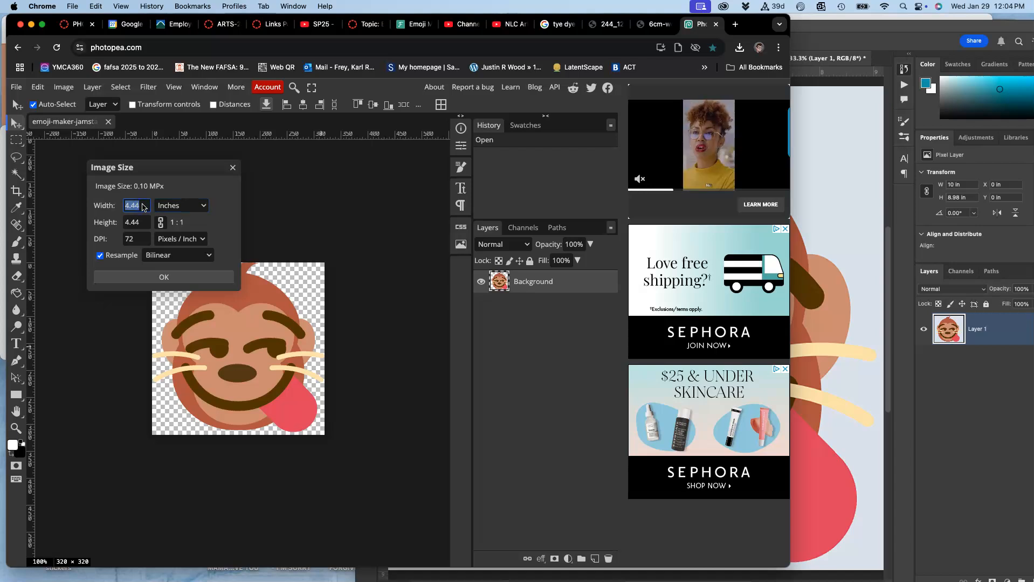
{"action": "type", "text": "8"}
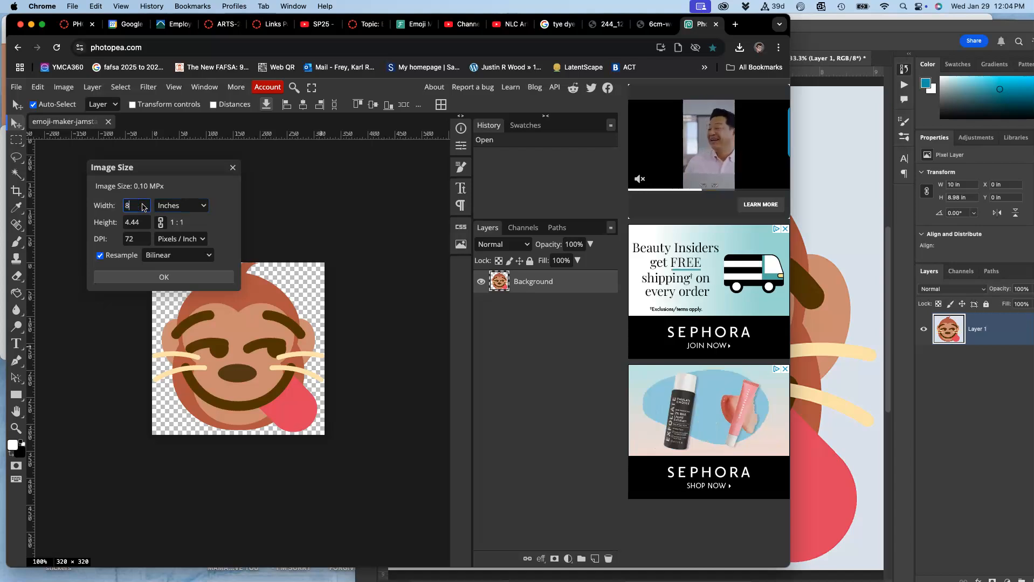
{"action": "left_click", "coordinate": [217, 221]}
{"action": "left_click", "coordinate": [128, 222]}
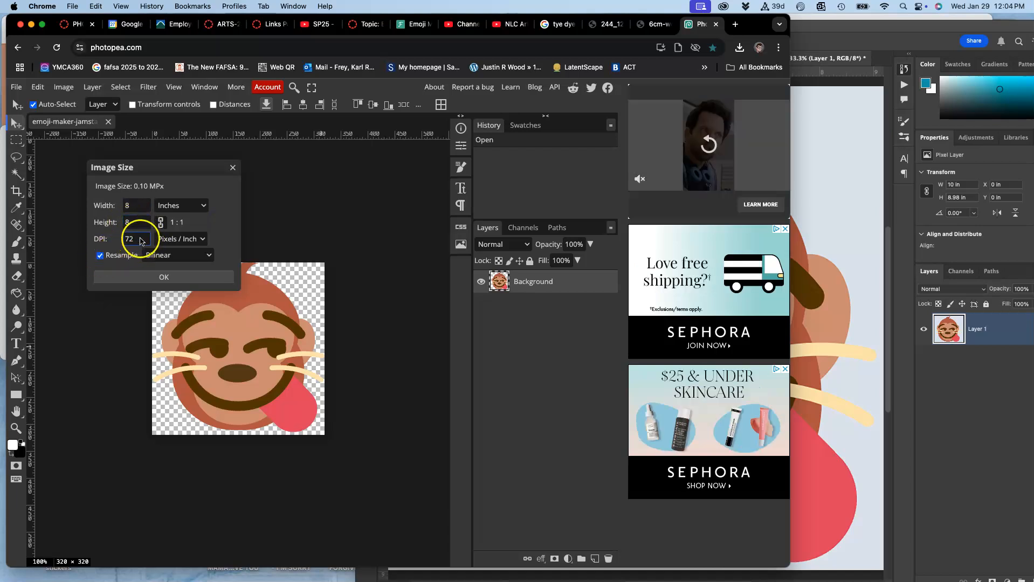
Set the emoji's resolution to 300 pixels/inch and apply the new image size.
{"action": "left_click", "coordinate": [123, 240]}
{"action": "type", "text": "30"}
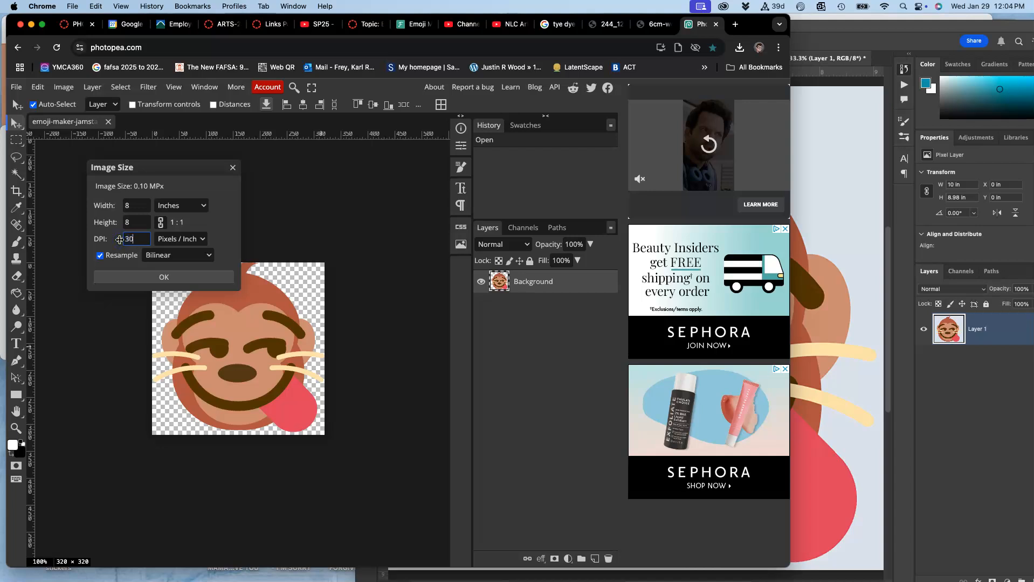
{"action": "type", "text": "0"}
{"action": "left_click", "coordinate": [238, 208]}
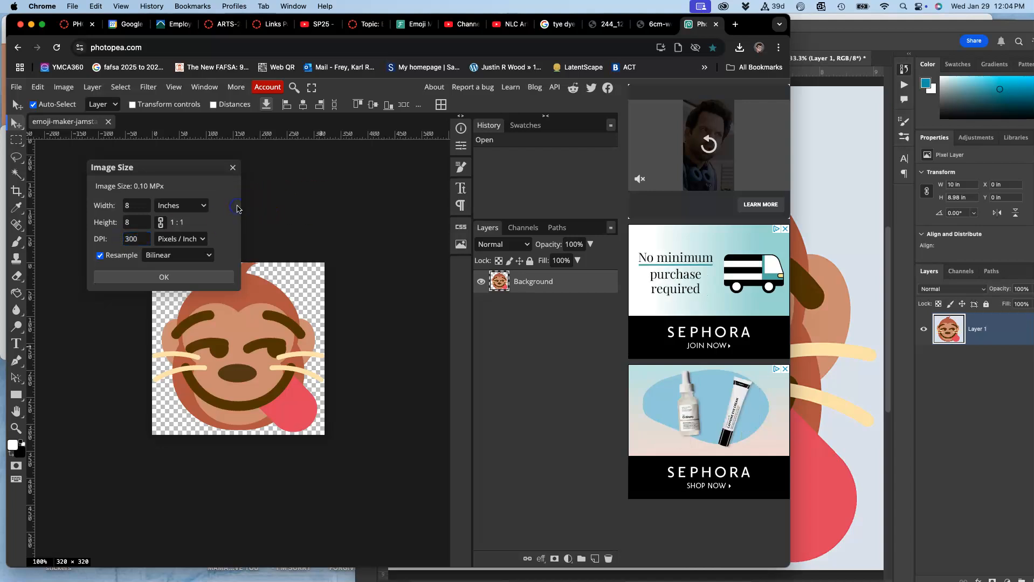
{"action": "left_click", "coordinate": [163, 278]}
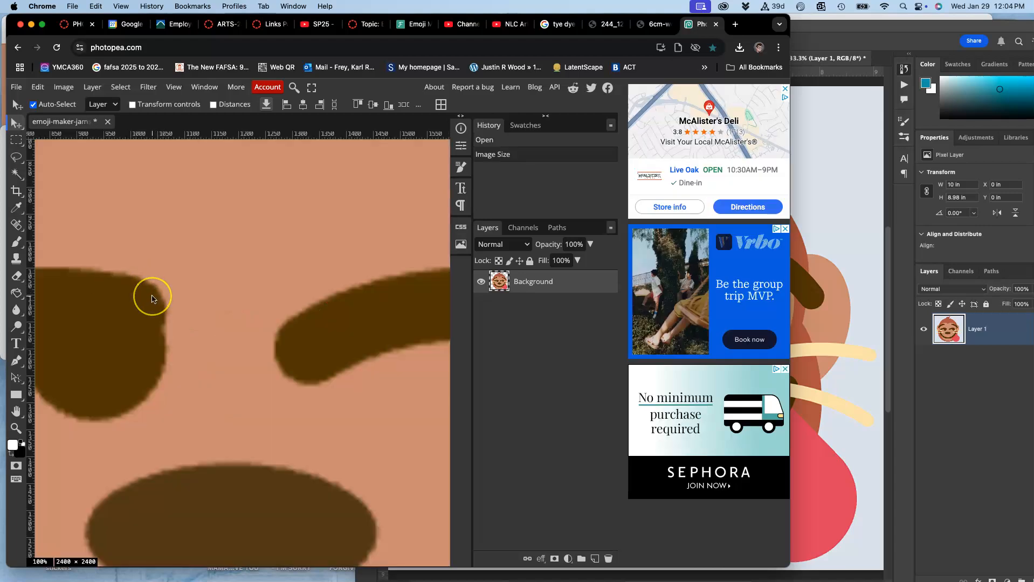
View the whole resized emoji in Photopea, then switch to Photoshop and inspect its version's edges up close for comparison.
{"action": "key", "text": "super+0"}
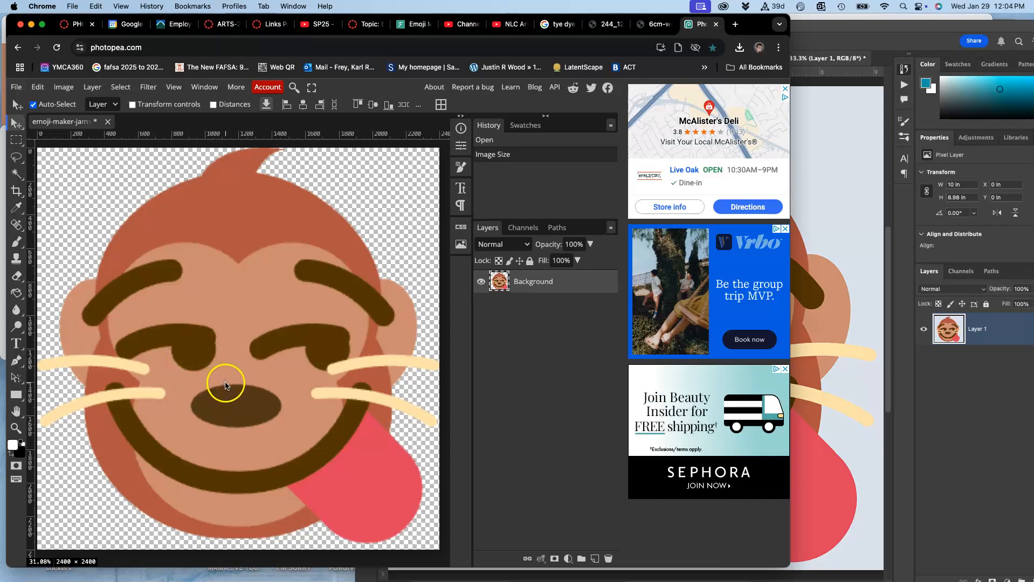
{"action": "left_click", "coordinate": [844, 233]}
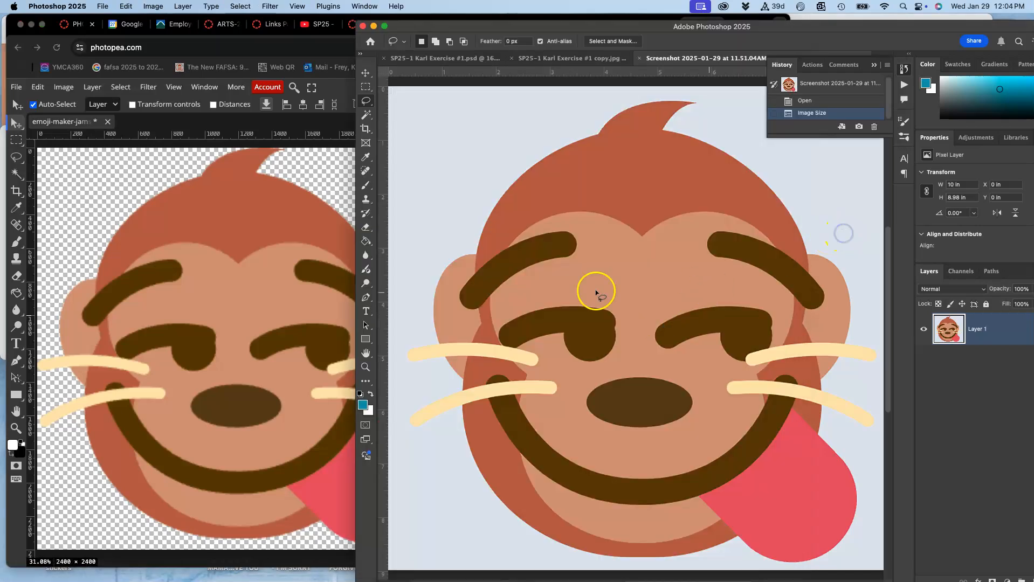
{"action": "scroll", "coordinate": [578, 305], "scroll_direction": "up", "scroll_amount": 10}
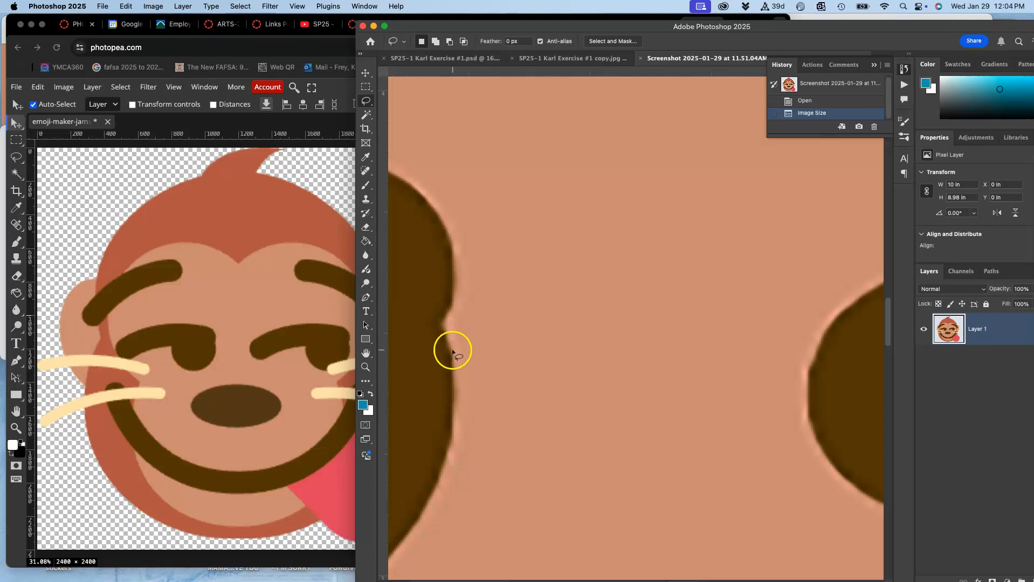
{"action": "scroll", "coordinate": [449, 356], "scroll_direction": "down", "scroll_amount": 5}
{"action": "scroll", "coordinate": [452, 355], "scroll_direction": "down", "scroll_amount": 6}
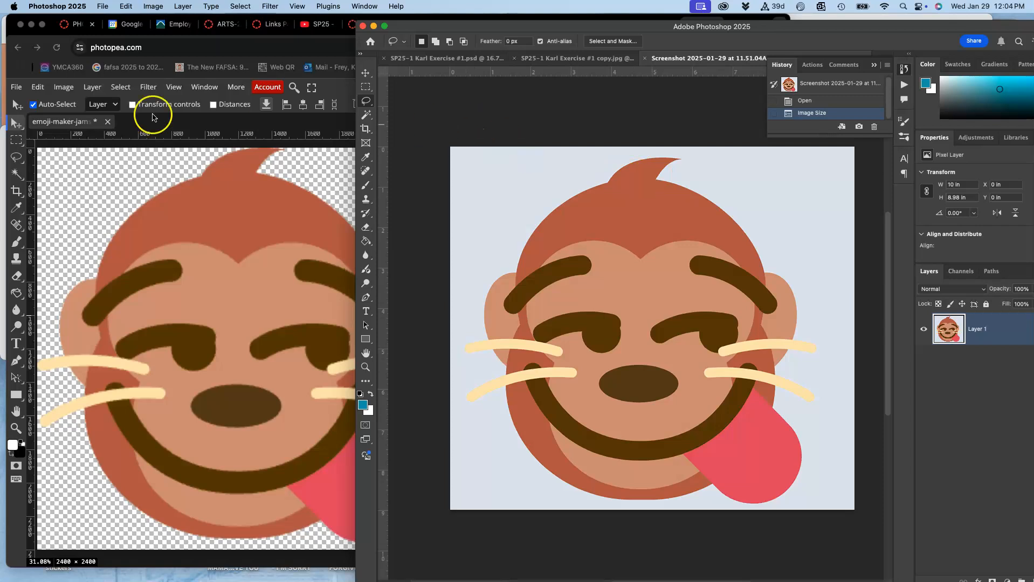
Switch to the course discussion page in the browser and review the instructions for taking a screengrab and building base vector shapes.
{"action": "left_click", "coordinate": [312, 49]}
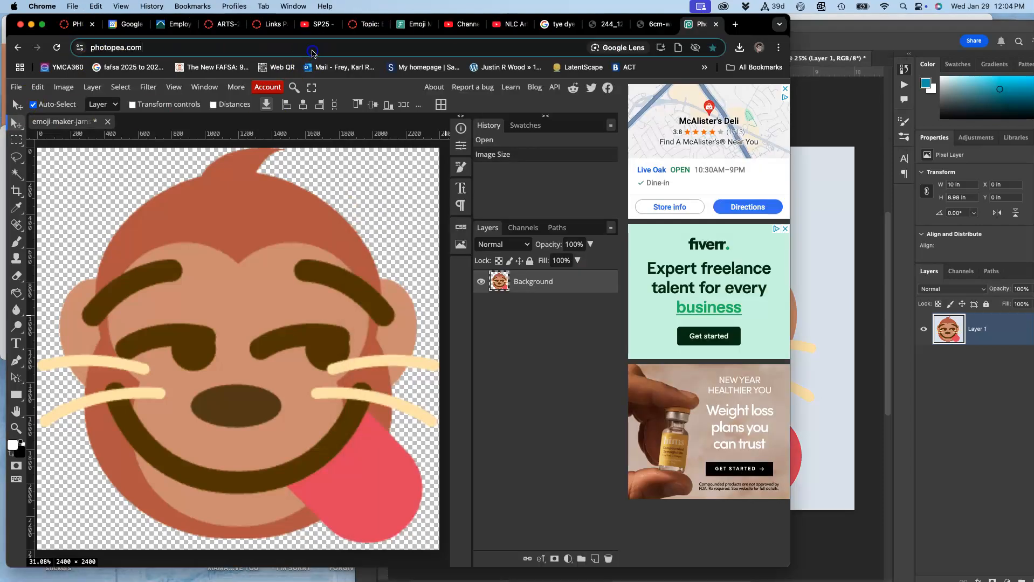
{"action": "left_click", "coordinate": [367, 26]}
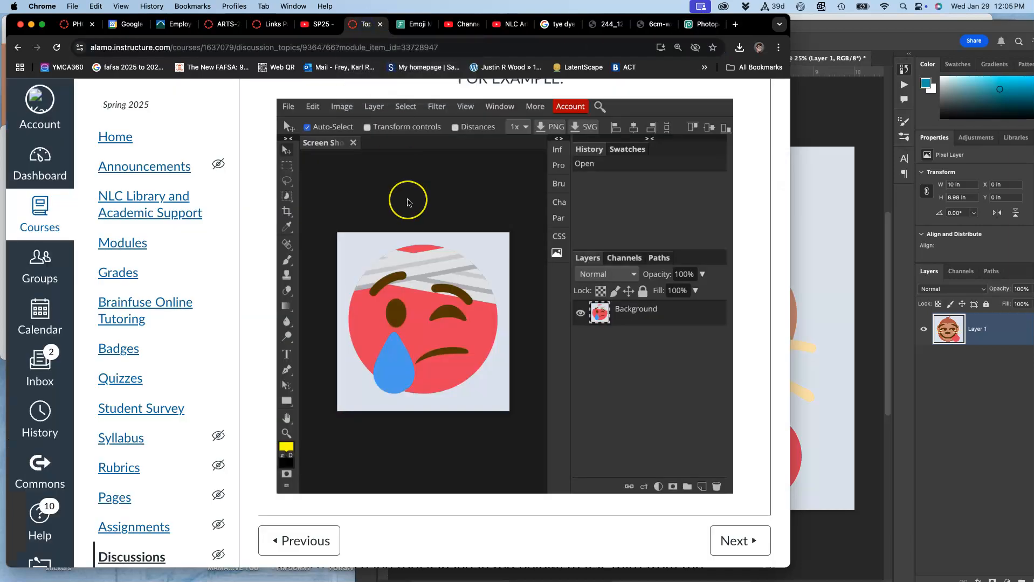
{"action": "scroll", "coordinate": [407, 199], "scroll_direction": "up", "scroll_amount": 15}
{"action": "scroll", "coordinate": [407, 202], "scroll_direction": "up", "scroll_amount": 18}
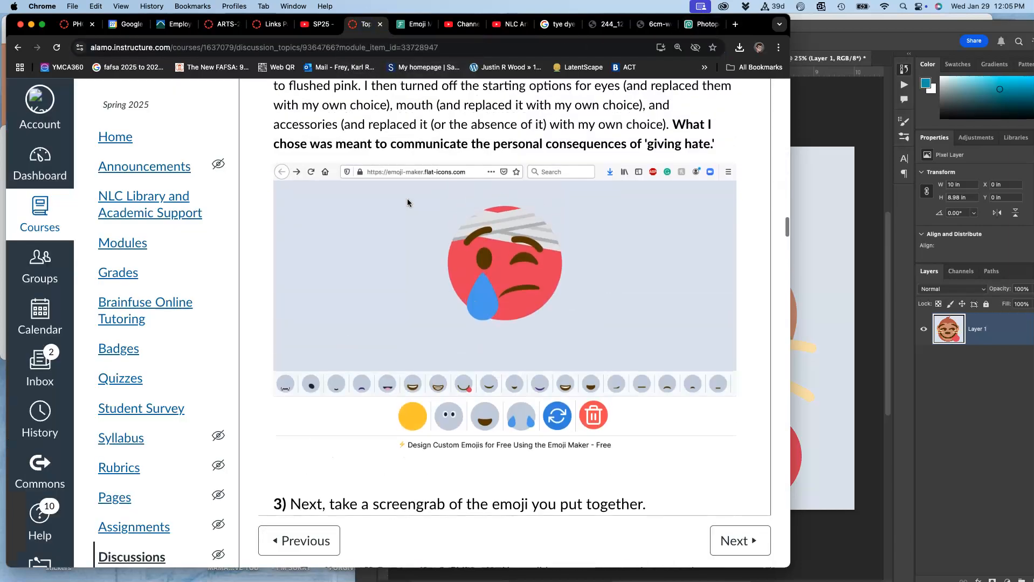
{"action": "scroll", "coordinate": [407, 202], "scroll_direction": "down", "scroll_amount": 12}
{"action": "scroll", "coordinate": [408, 202], "scroll_direction": "down", "scroll_amount": 20}
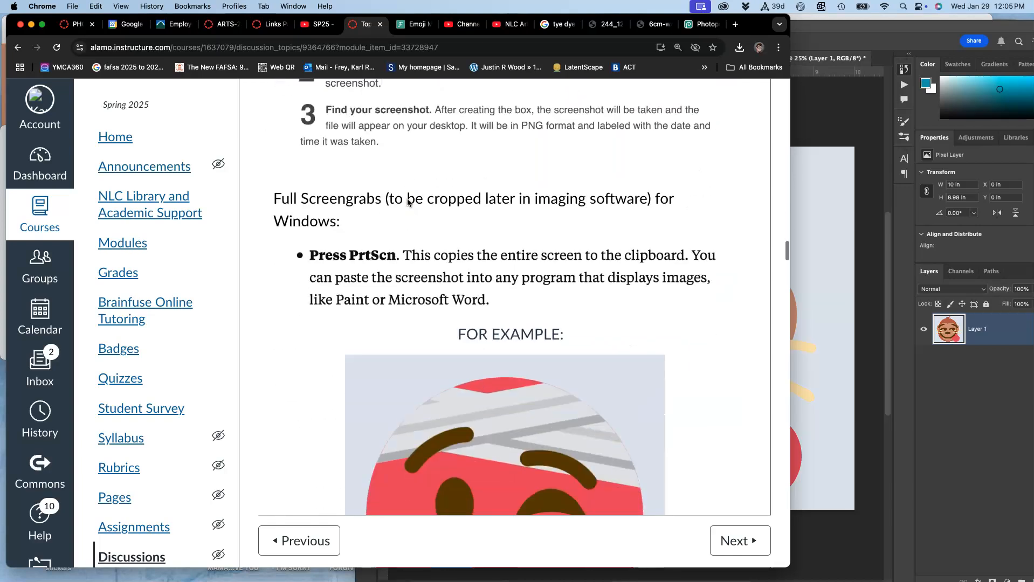
{"action": "scroll", "coordinate": [407, 202], "scroll_direction": "down", "scroll_amount": 10}
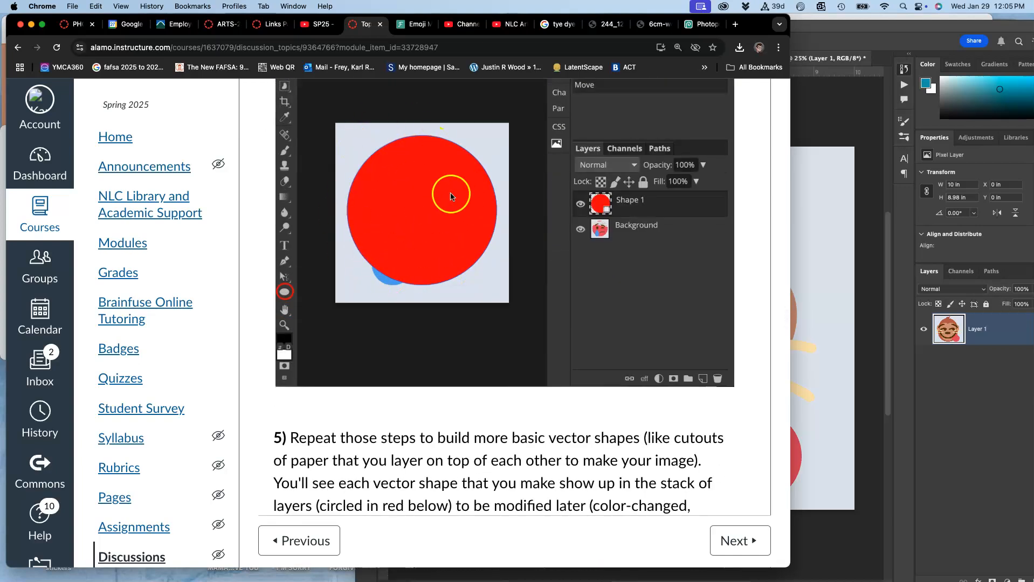
{"action": "scroll", "coordinate": [434, 216], "scroll_direction": "up", "scroll_amount": 10}
{"action": "scroll", "coordinate": [436, 220], "scroll_direction": "up", "scroll_amount": 2}
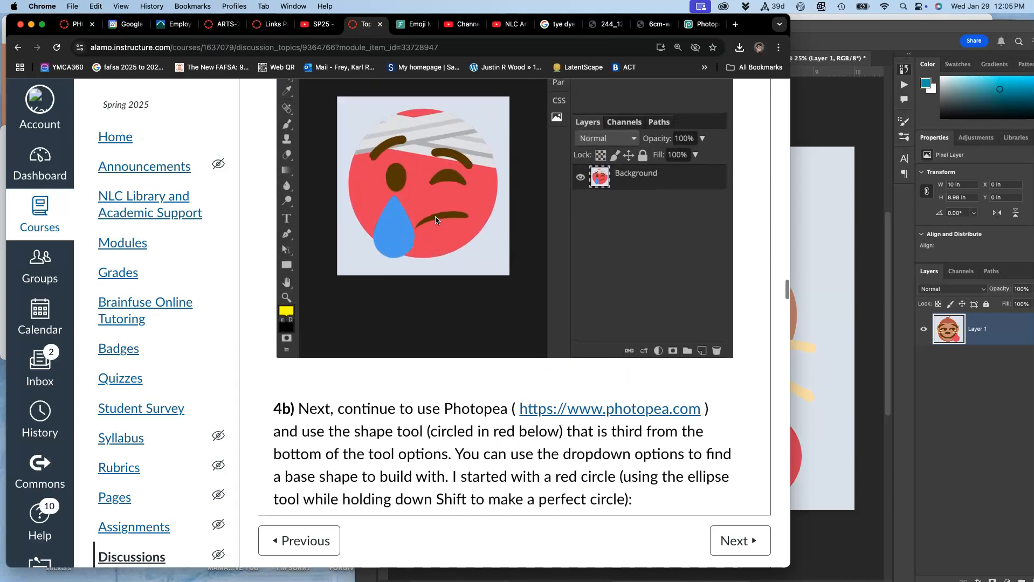
Switch to Photoshop and draw an ellipse about 6.44 by 7.88 inches over the monkey's head with the Ellipse tool.
{"action": "left_click", "coordinate": [843, 252]}
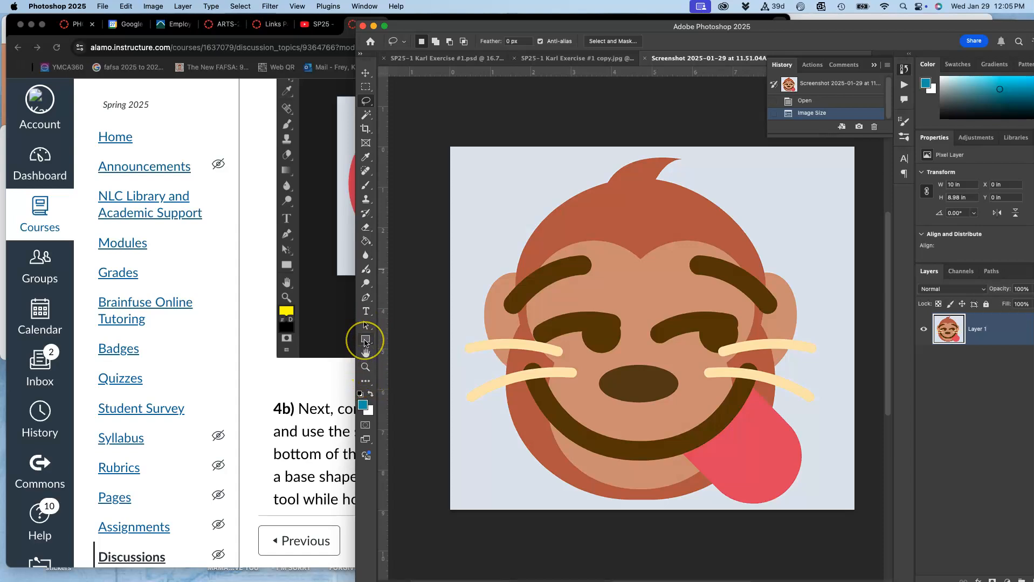
{"action": "left_click", "coordinate": [365, 341]}
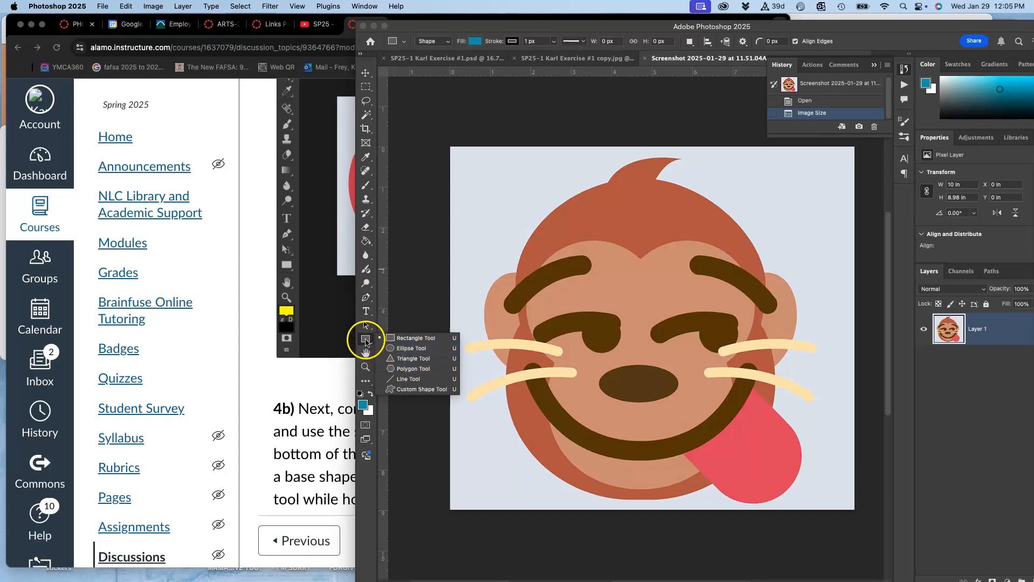
{"action": "left_click", "coordinate": [392, 350]}
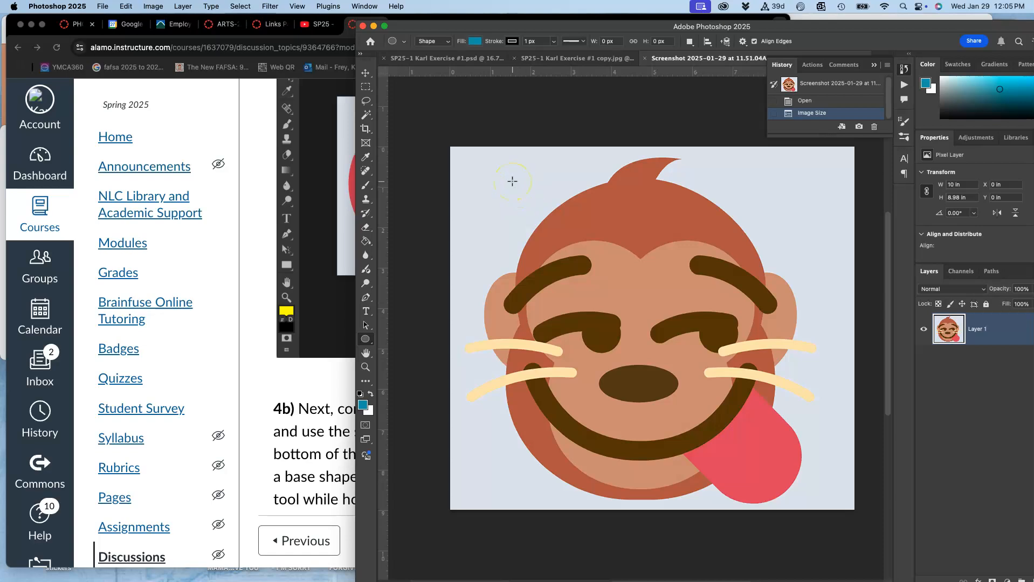
{"action": "left_click_drag", "start_coordinate": [512, 182], "coordinate": [772, 500]}
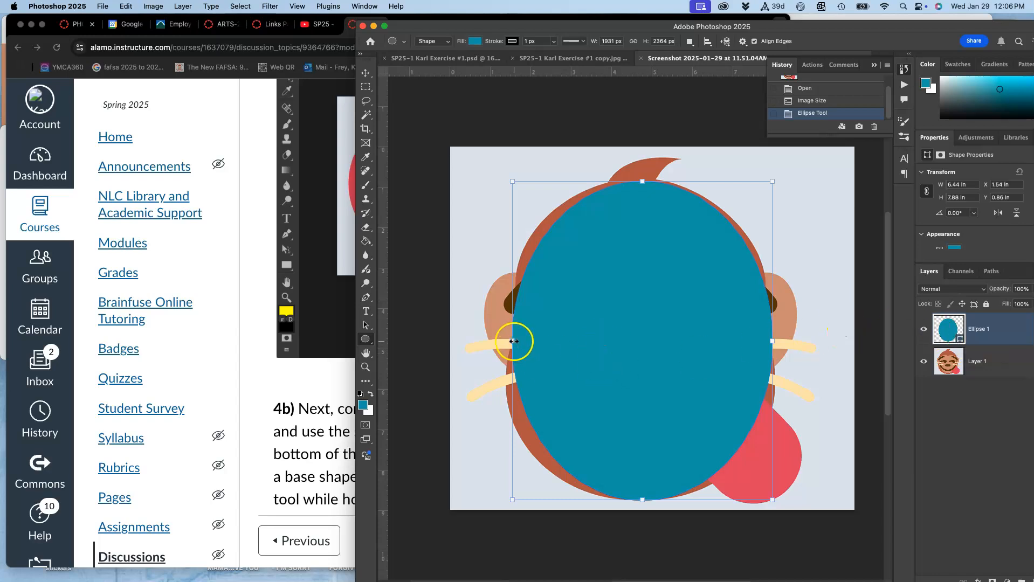
Widen the ellipse to about 6.76 inches to match the head's outline and rotate it by about 0.08°.
{"action": "left_click_drag", "start_coordinate": [512, 341], "coordinate": [500, 341]}
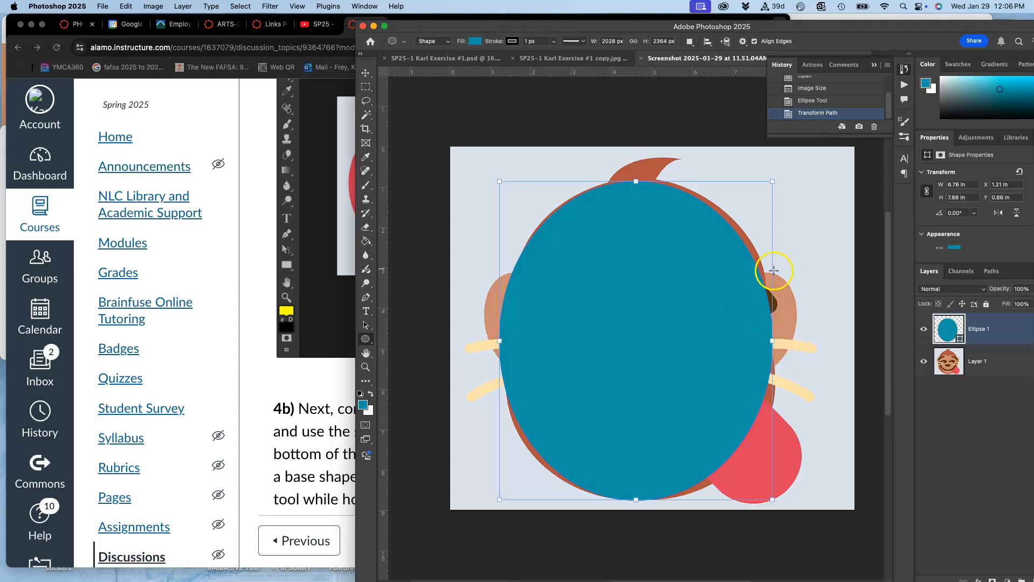
{"action": "left_click_drag", "start_coordinate": [781, 179], "coordinate": [782, 181]}
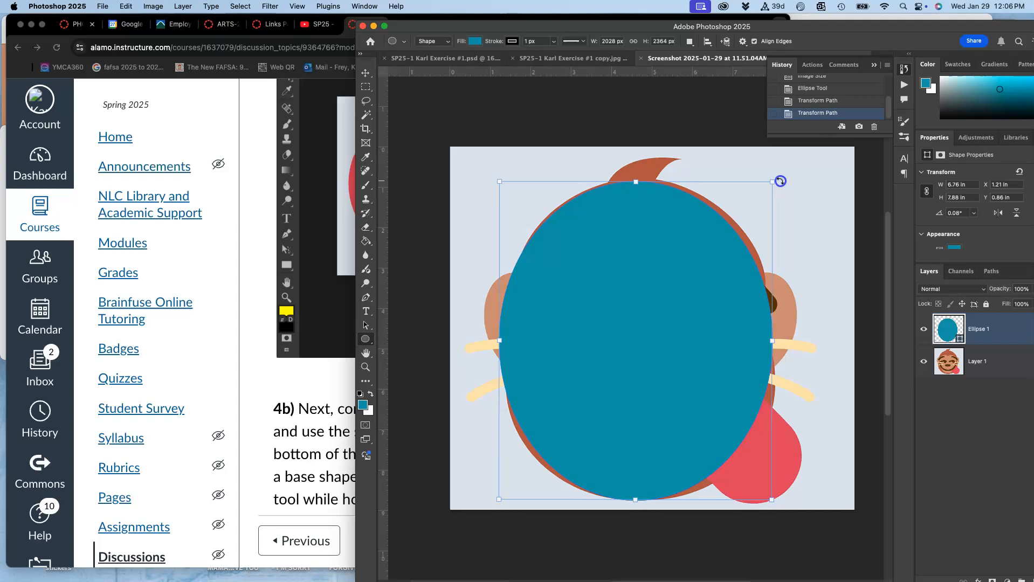
{"action": "right_click", "coordinate": [649, 303]}
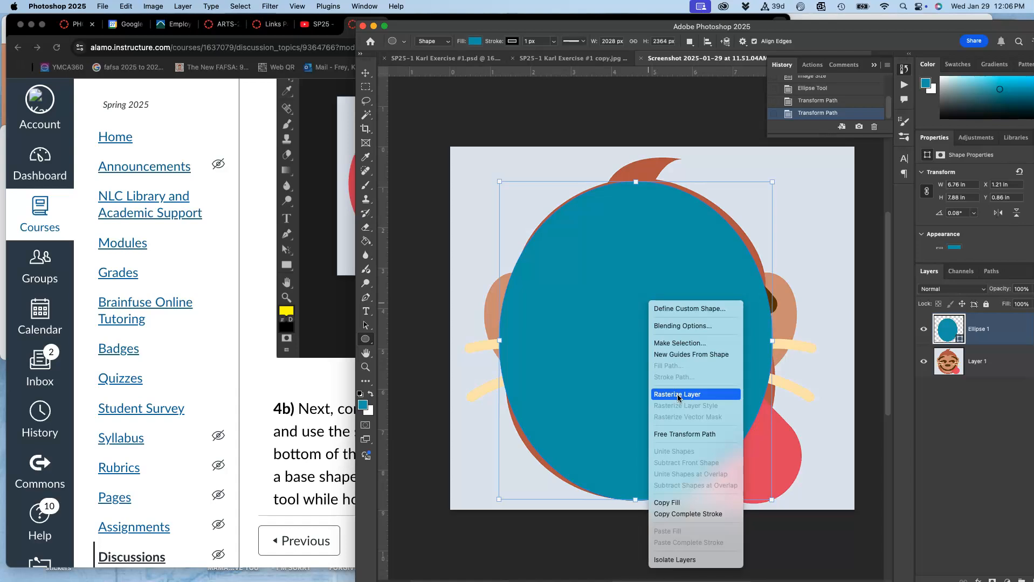
{"action": "left_click", "coordinate": [807, 329]}
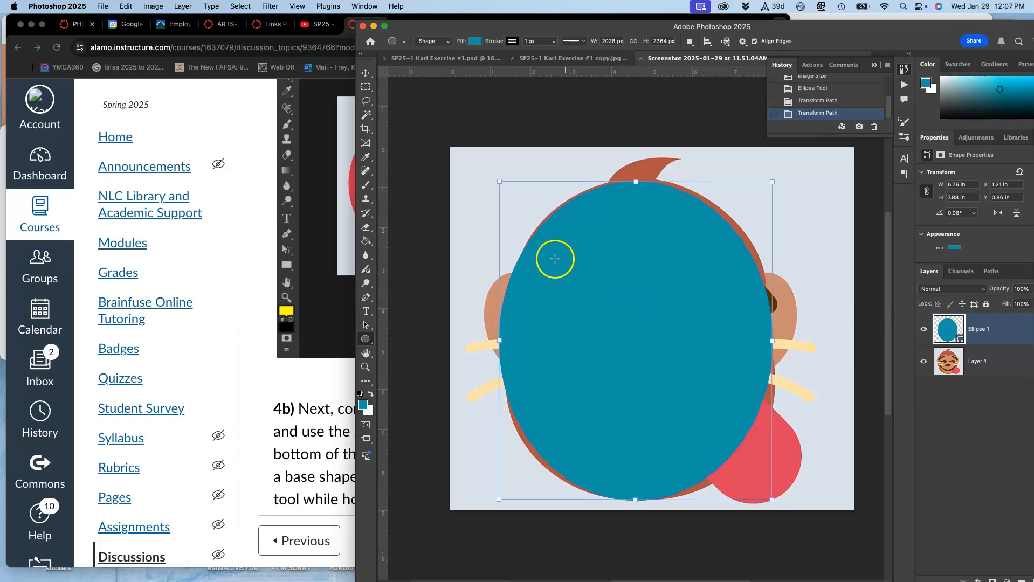
Fill the head ellipse with the reddish brown #b46d57 sampled from the hair tuft, and check it with the emoji layer hidden.
{"action": "left_click", "coordinate": [949, 333]}
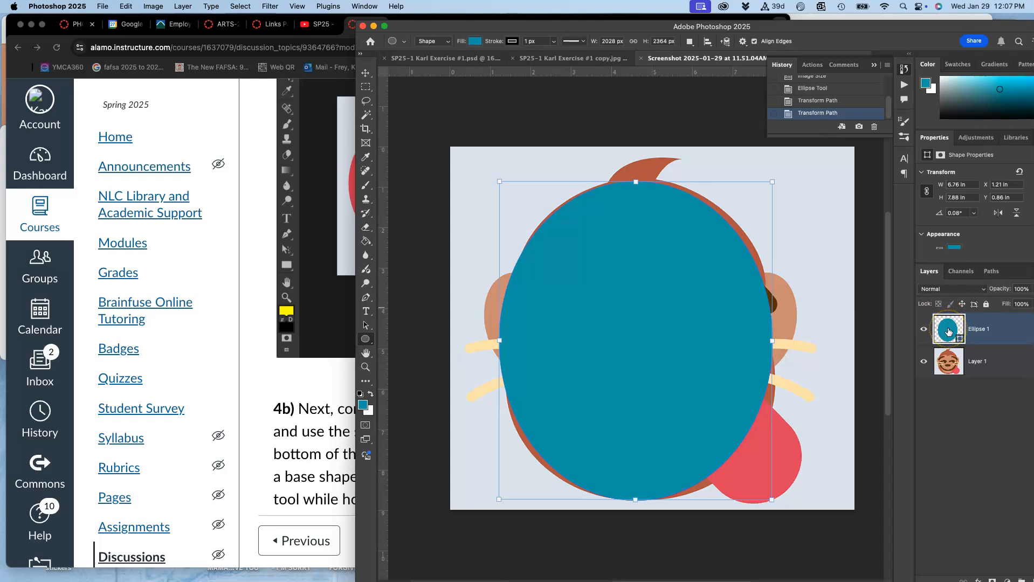
{"action": "double_click", "coordinate": [949, 332]}
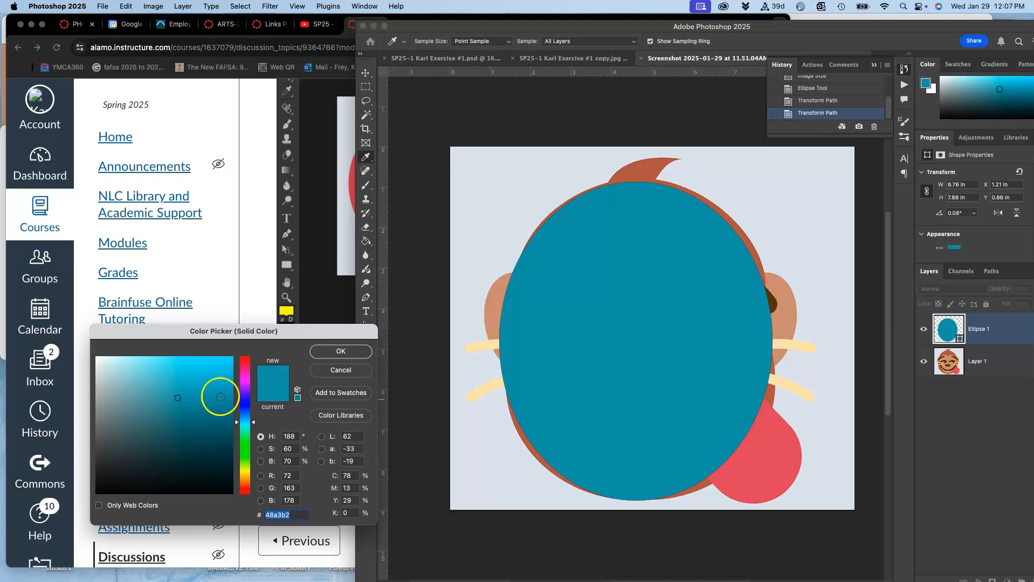
{"action": "left_click", "coordinate": [245, 366]}
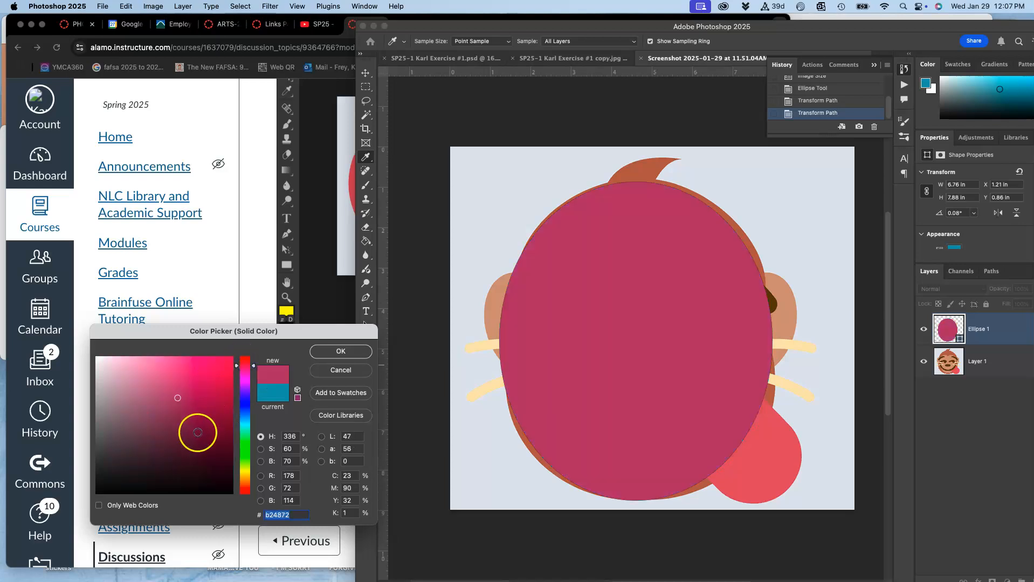
{"action": "left_click", "coordinate": [197, 433]}
{"action": "left_click", "coordinate": [245, 462]}
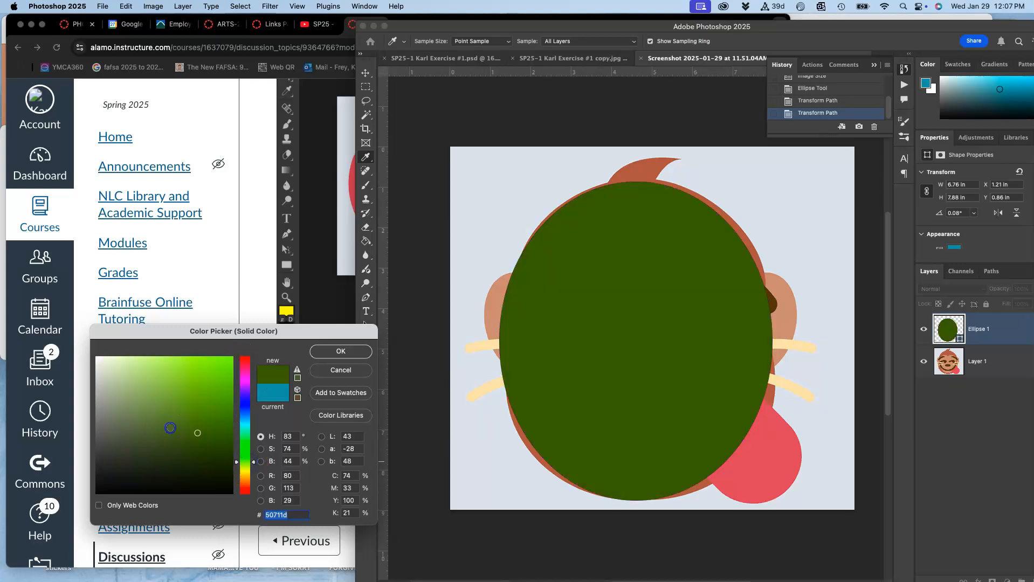
{"action": "left_click_drag", "start_coordinate": [168, 411], "coordinate": [194, 390]}
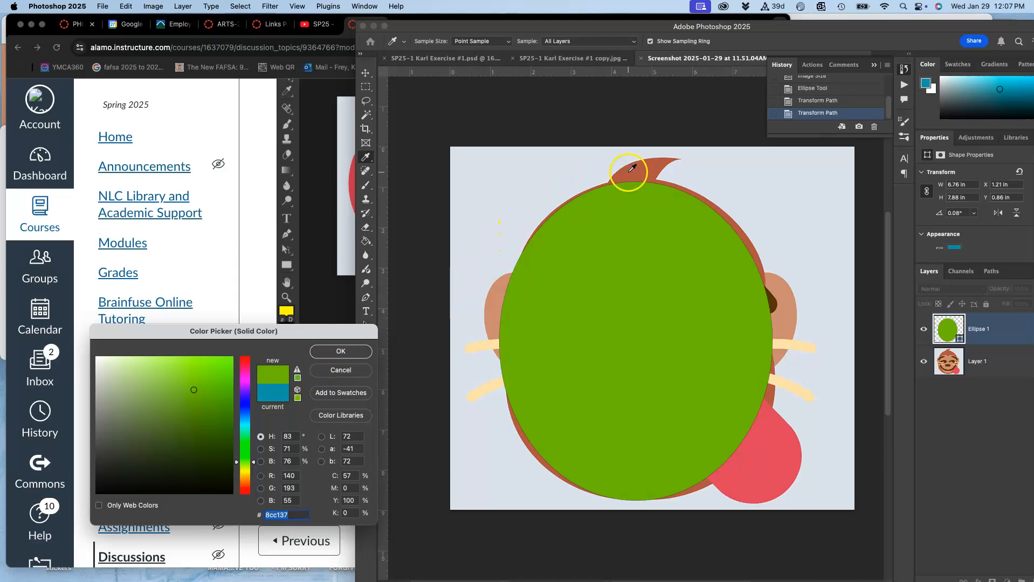
{"action": "left_click", "coordinate": [649, 170]}
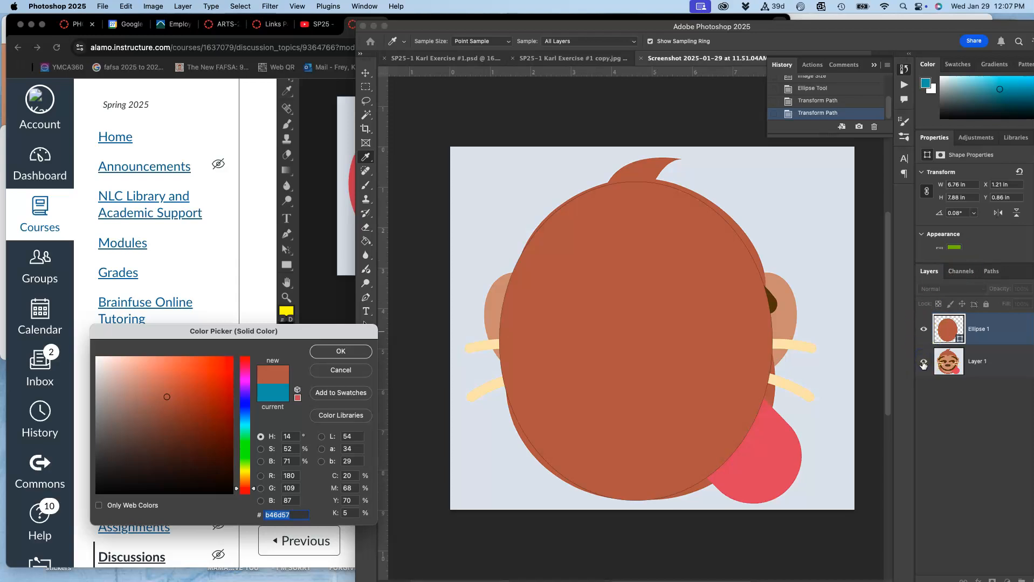
{"action": "left_click", "coordinate": [346, 352]}
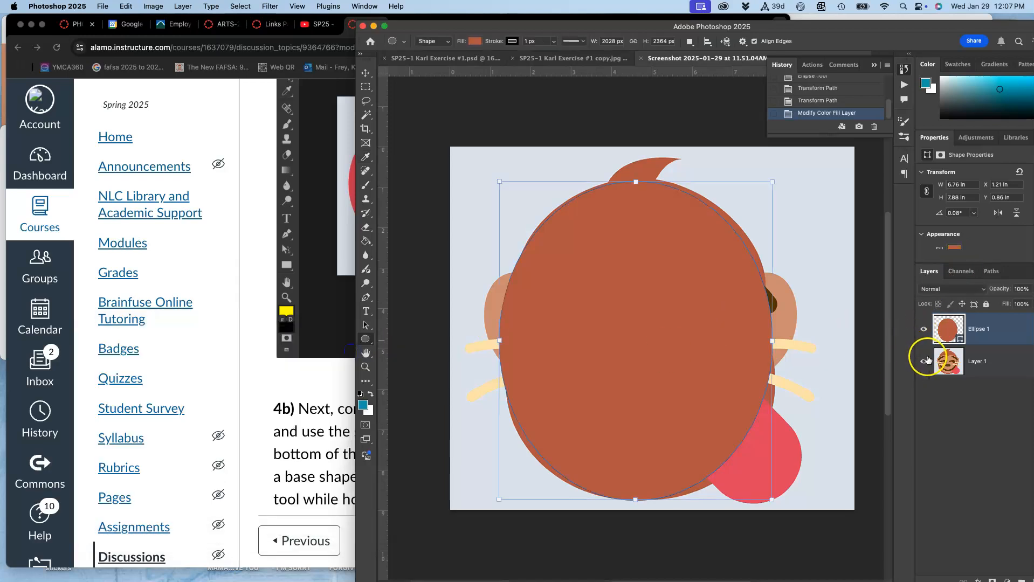
{"action": "left_click", "coordinate": [924, 361]}
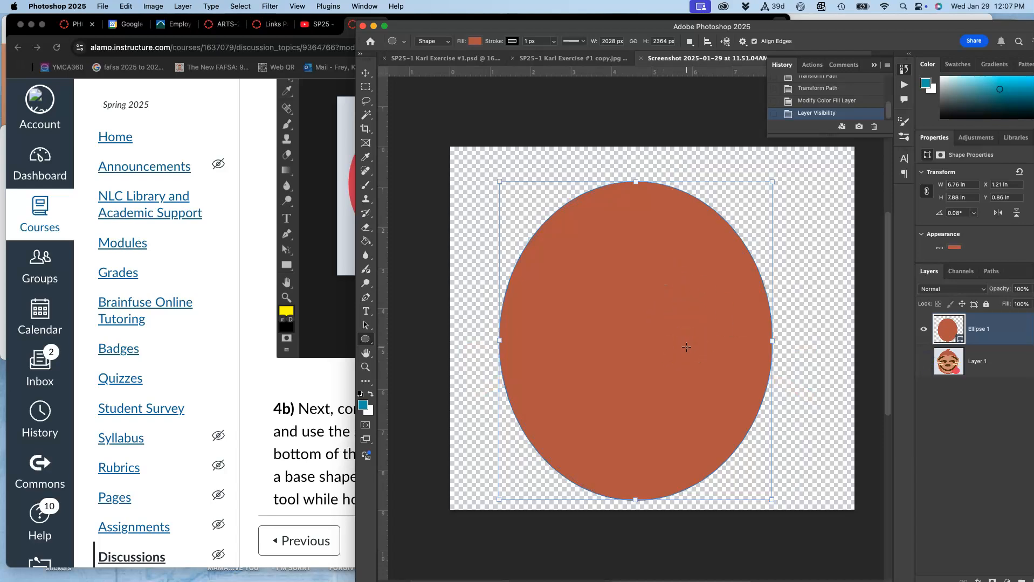
{"action": "left_click", "coordinate": [923, 361]}
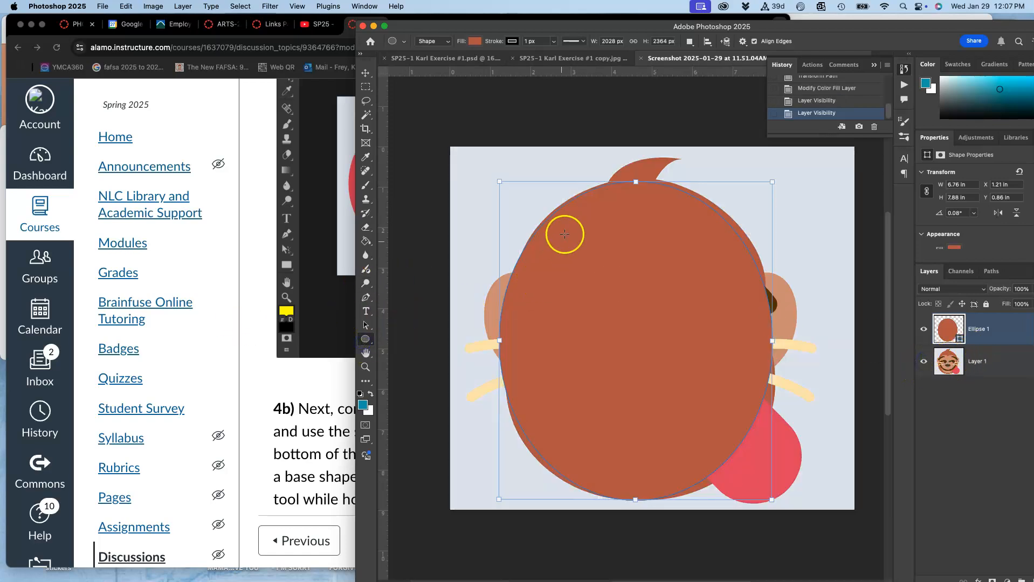
Draw a face ellipse about 5.71 by 6.56 inches over the head and fill it with tan #cea088 sampled from the ear.
{"action": "left_click_drag", "start_coordinate": [558, 214], "coordinate": [787, 479]}
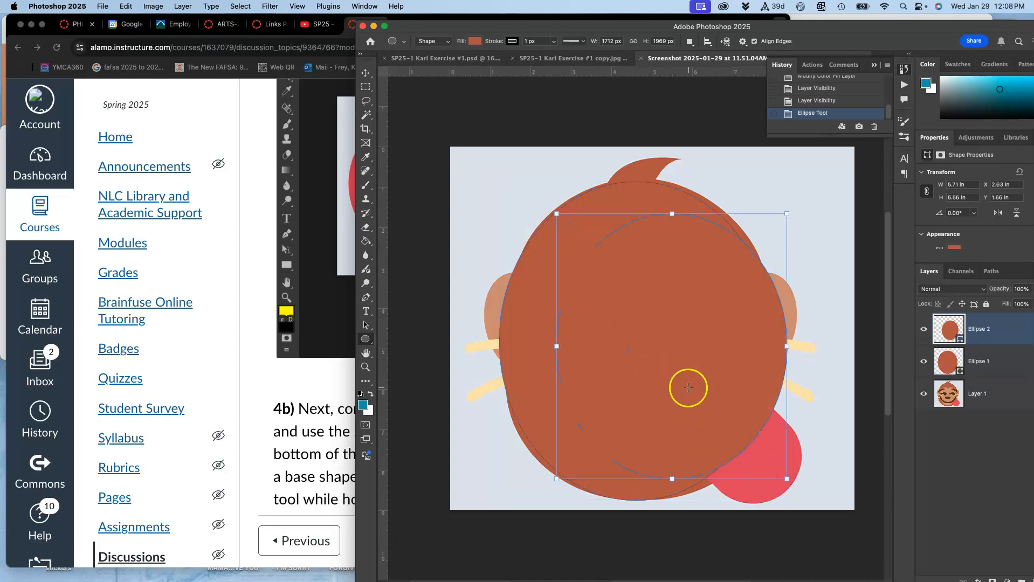
{"action": "double_click", "coordinate": [949, 331]}
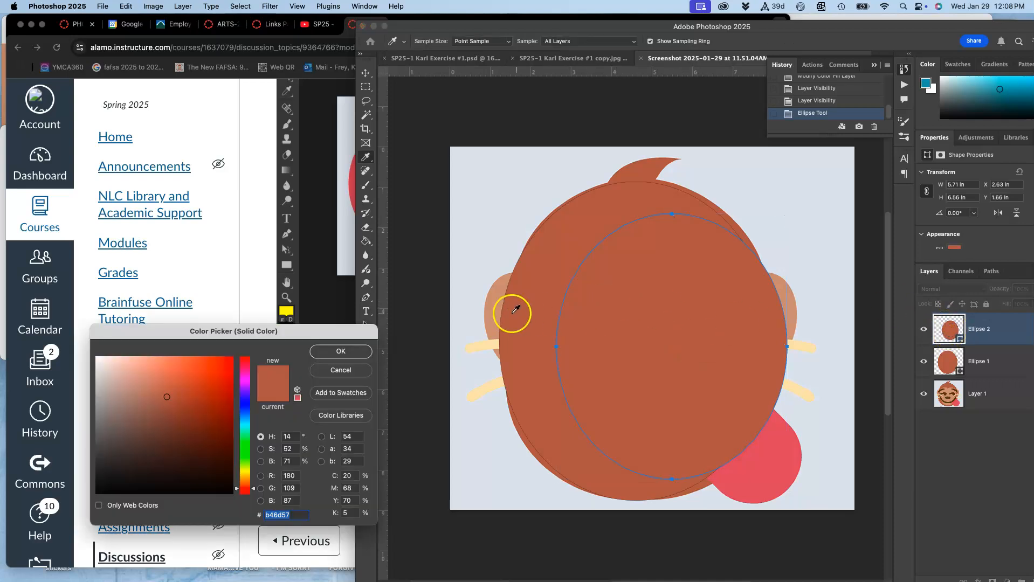
{"action": "left_click", "coordinate": [494, 302]}
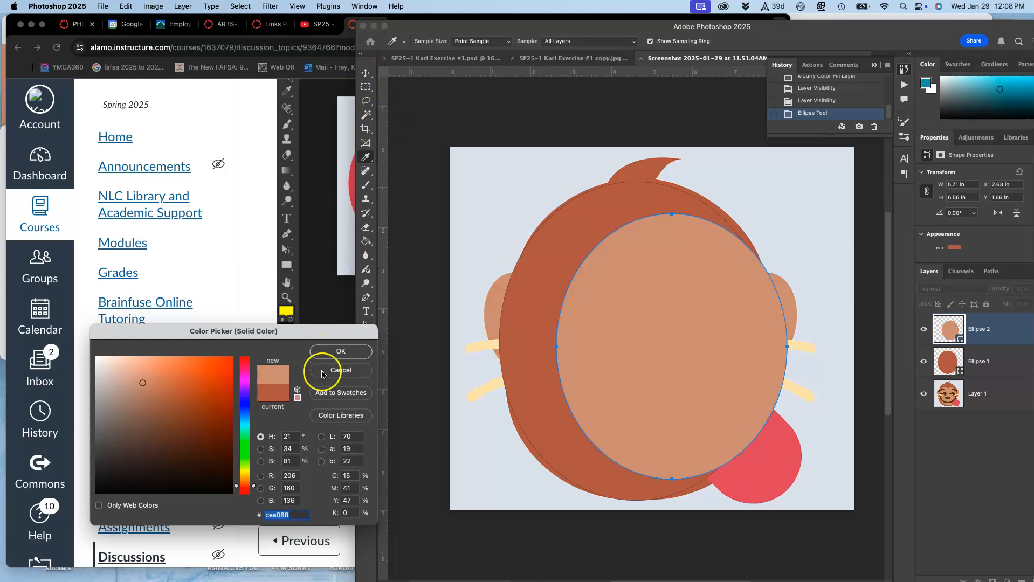
{"action": "left_click", "coordinate": [342, 351]}
Move the tan face ellipse to the middle of the brown head ellipse, at about X 1.74 in and Y 1.63 in.
{"action": "left_click", "coordinate": [367, 78]}
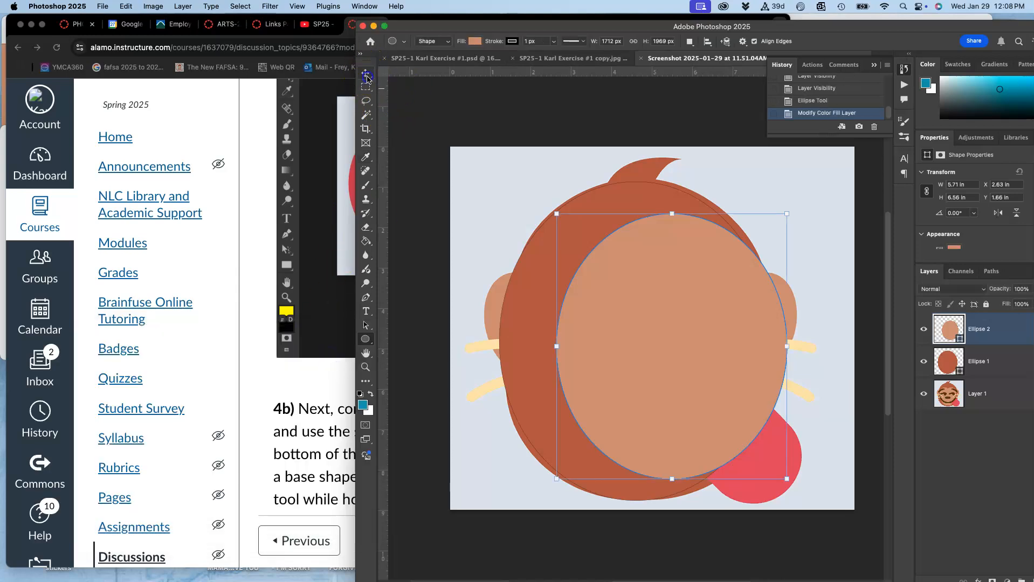
{"action": "left_click_drag", "start_coordinate": [674, 300], "coordinate": [641, 301]}
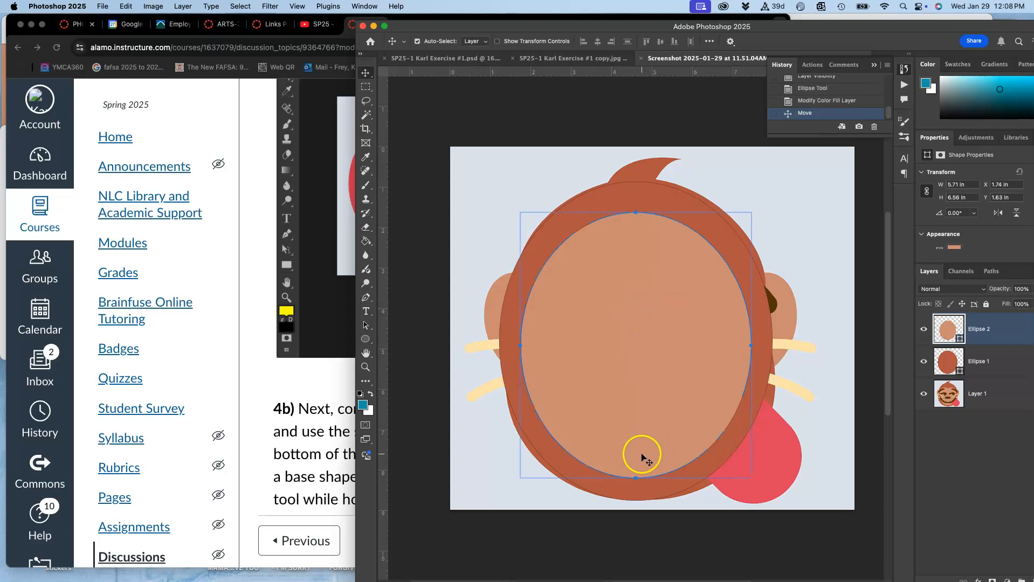
{"action": "left_click", "coordinate": [637, 482], "text": "shift"}
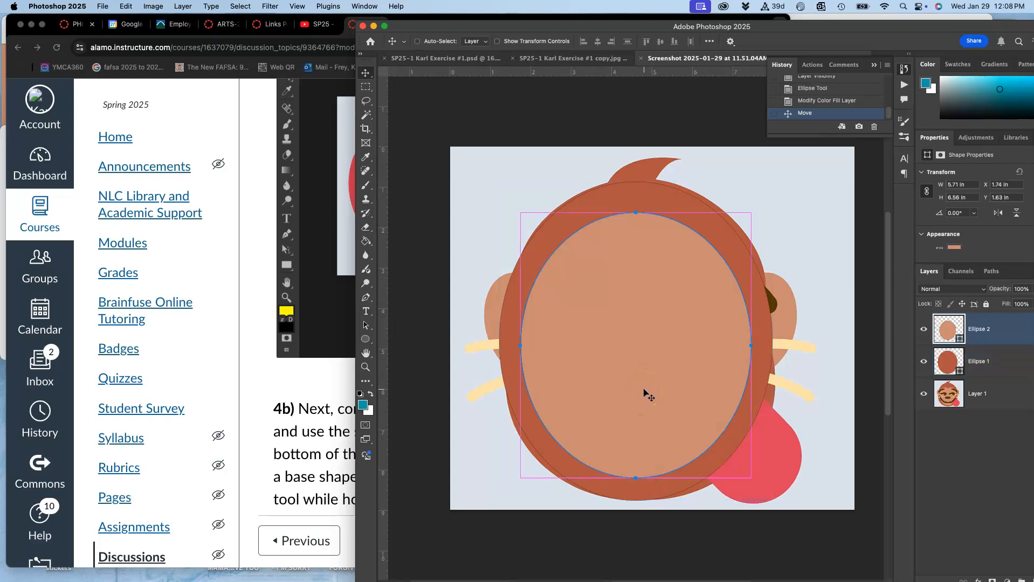
Try to warp the tan face ellipse inward along its lower sides, then decline converting the live shape to a regular path.
{"action": "key", "text": "super+t"}
{"action": "right_click", "coordinate": [649, 355]}
{"action": "left_click", "coordinate": [662, 393]}
{"action": "left_click_drag", "start_coordinate": [583, 419], "coordinate": [598, 329]}
{"action": "left_click_drag", "start_coordinate": [723, 387], "coordinate": [713, 368]}
{"action": "left_click_drag", "start_coordinate": [712, 418], "coordinate": [682, 385]}
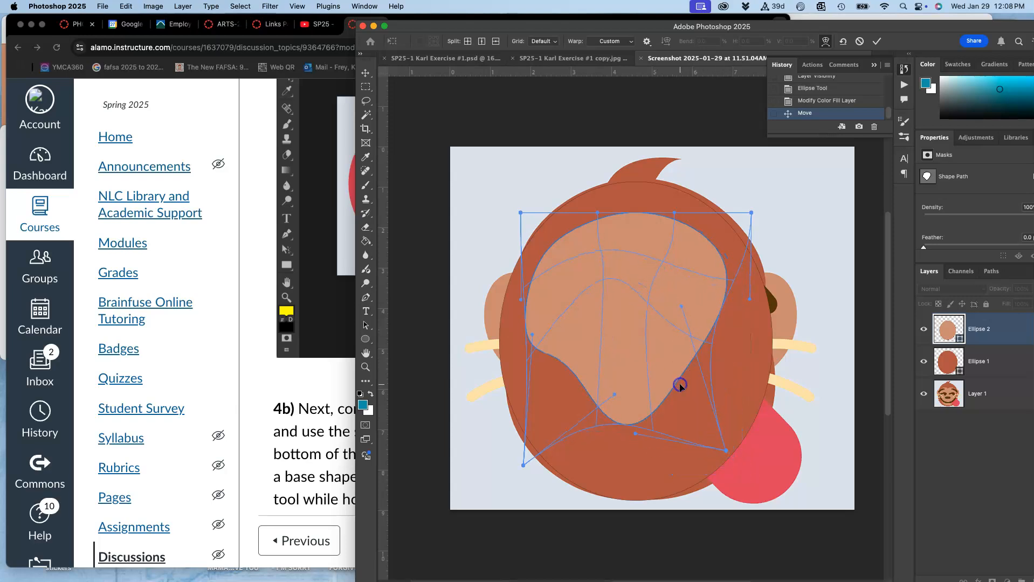
{"action": "left_click_drag", "start_coordinate": [705, 290], "coordinate": [722, 309]}
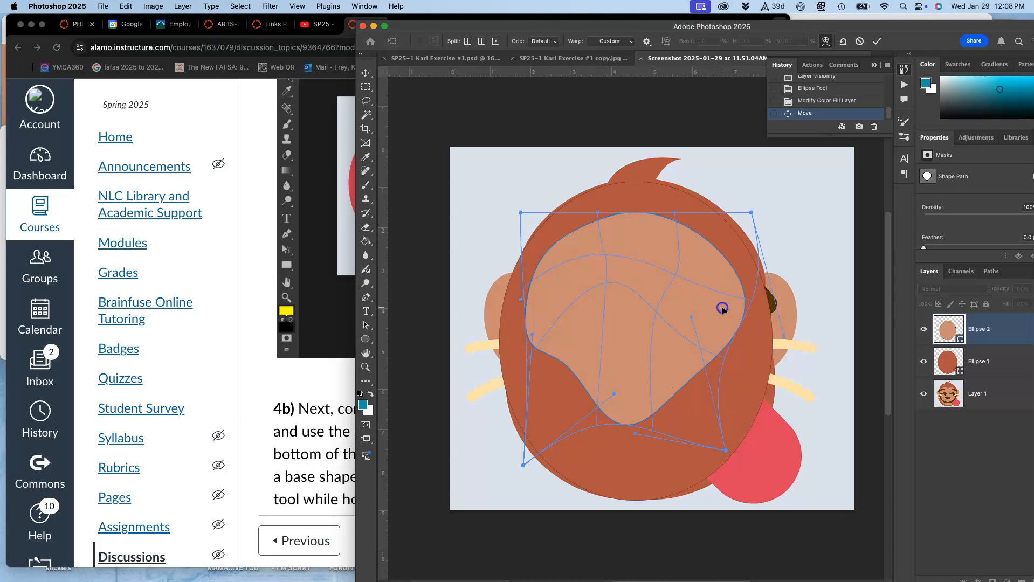
{"action": "left_click_drag", "start_coordinate": [693, 362], "coordinate": [692, 354]}
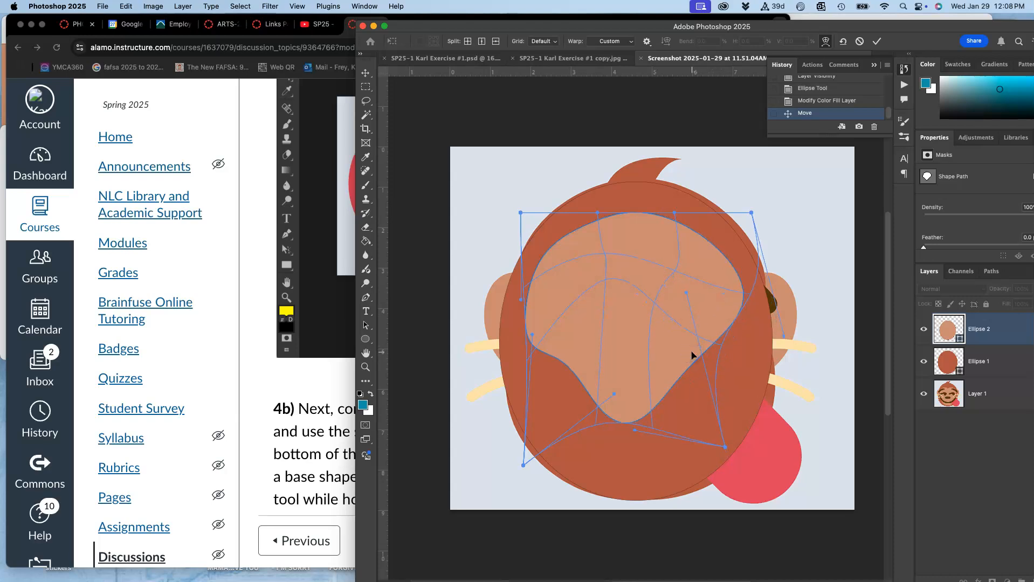
{"action": "double_click", "coordinate": [641, 362]}
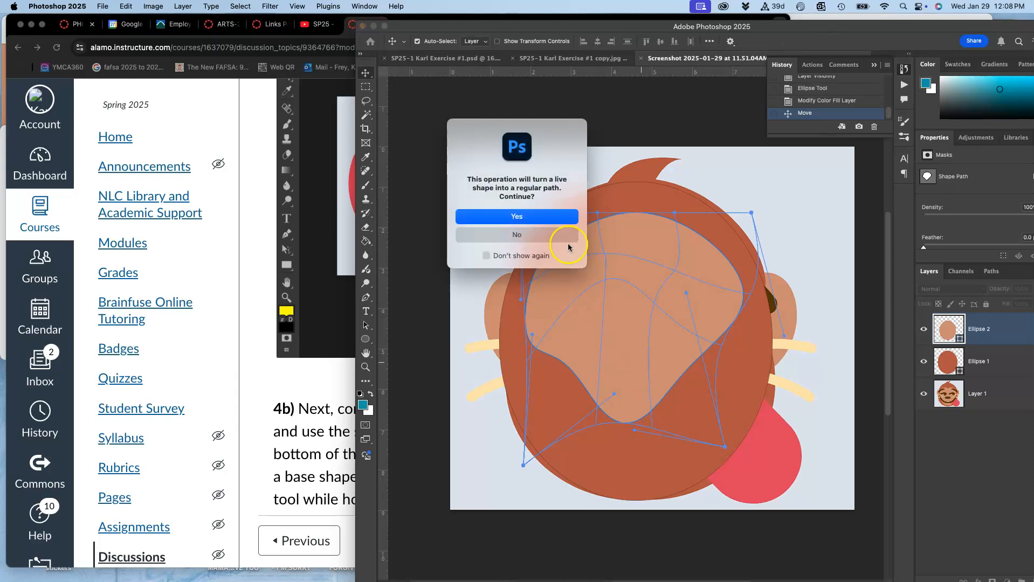
{"action": "left_click", "coordinate": [519, 236]}
{"action": "left_click", "coordinate": [618, 261]}
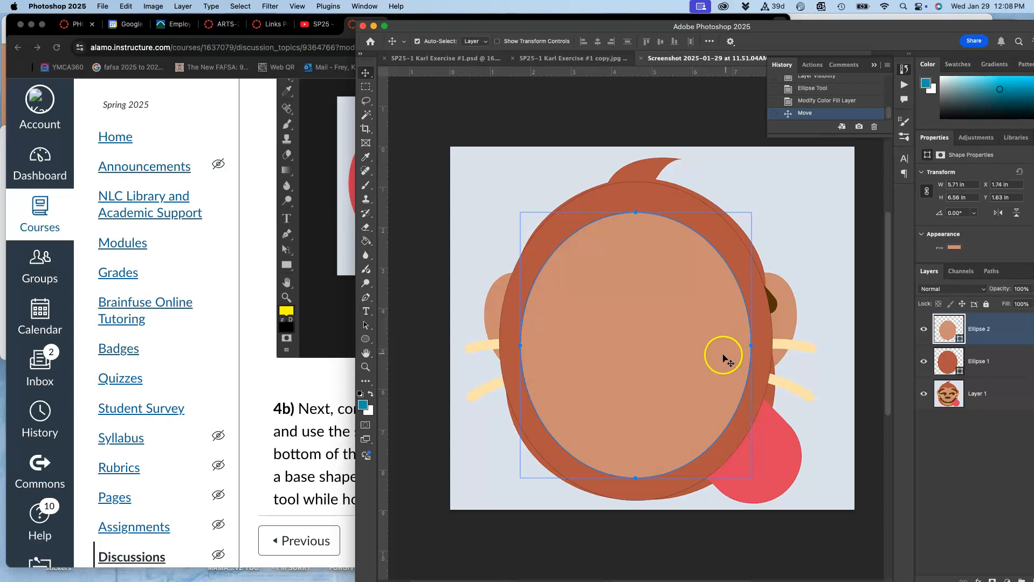
Save the document to the Desktop in Photoshop format, named with the author's first name followed by "- Exercise #2 Aesops Vector Shape Emoji".
{"action": "key", "text": "super"}
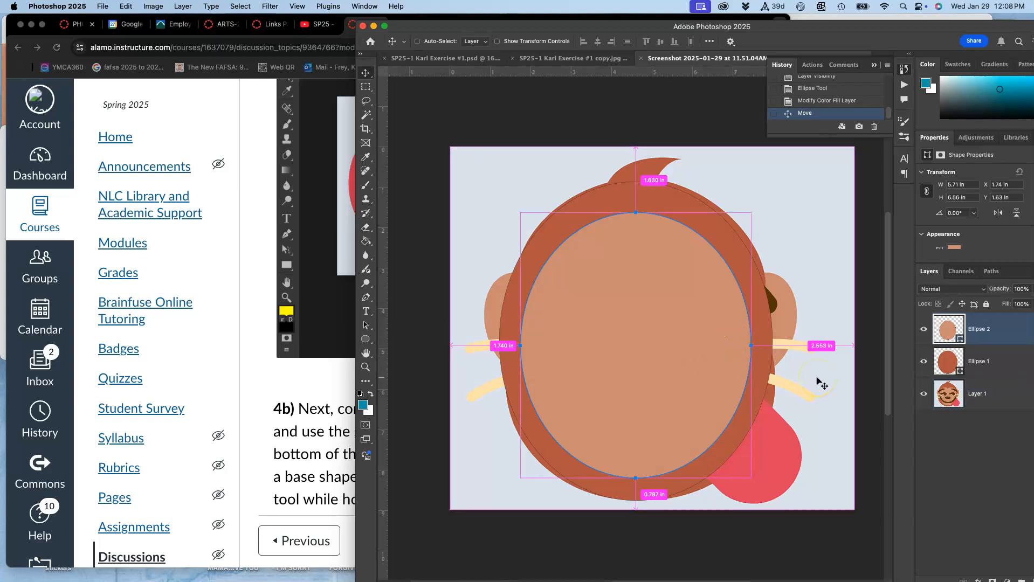
{"action": "key", "text": "super+shift+s"}
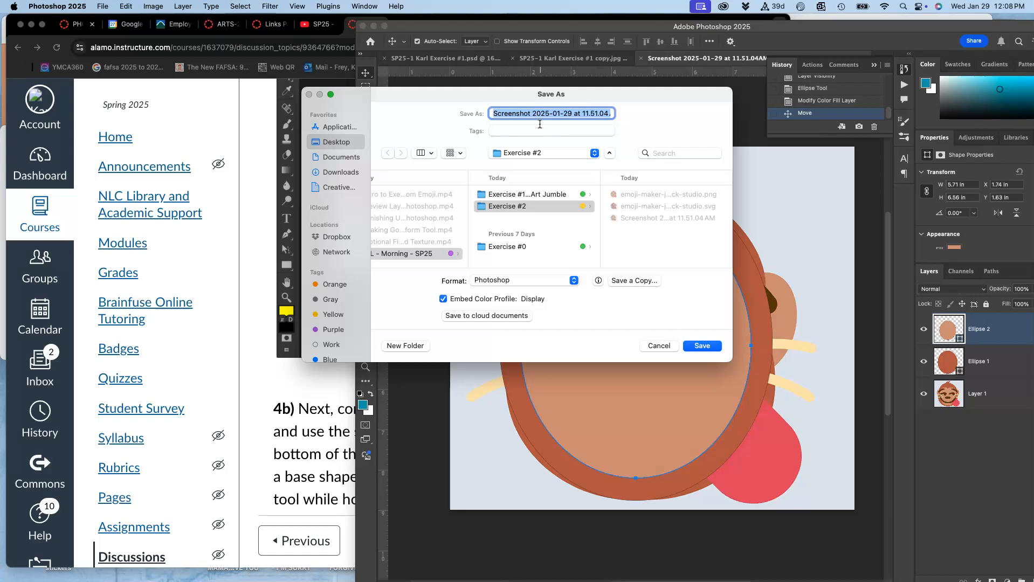
{"action": "type", "text": "Karl - Exercise #2 Aesops .psd"}
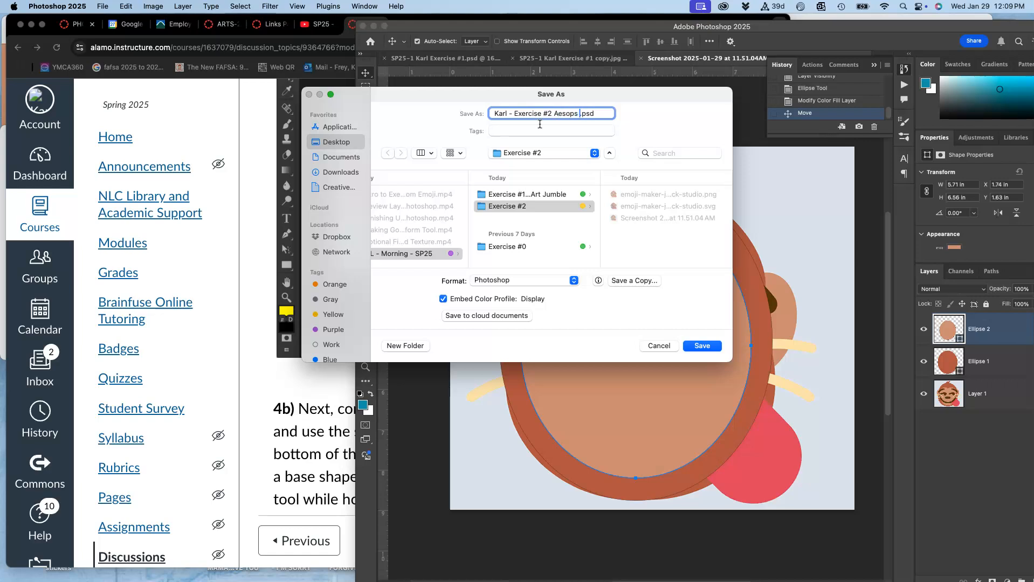
{"action": "type", "text": "tor Shape Emoji"}
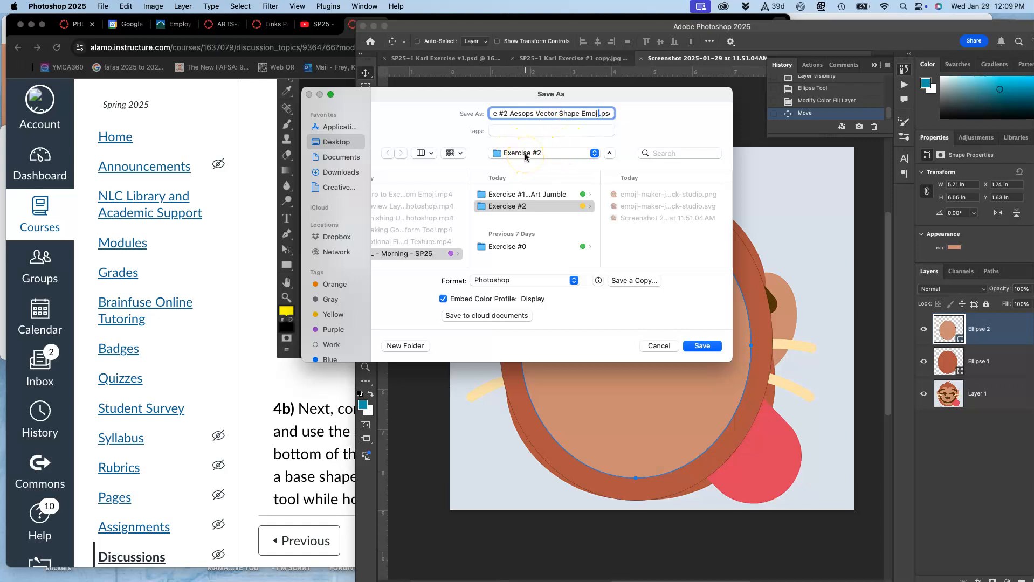
{"action": "key", "text": "super+d"}
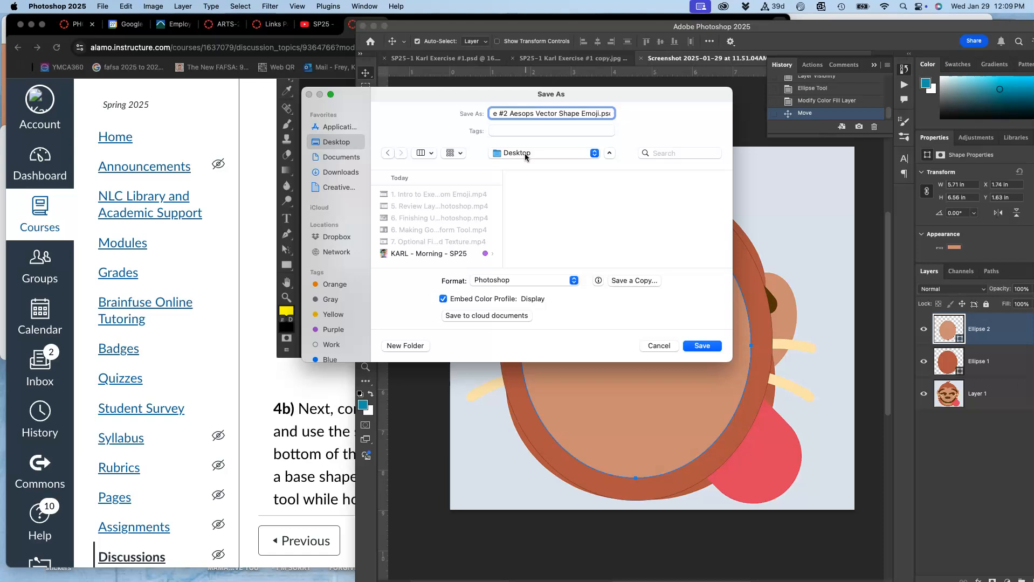
{"action": "left_click", "coordinate": [703, 347]}
{"action": "left_click", "coordinate": [495, 224]}
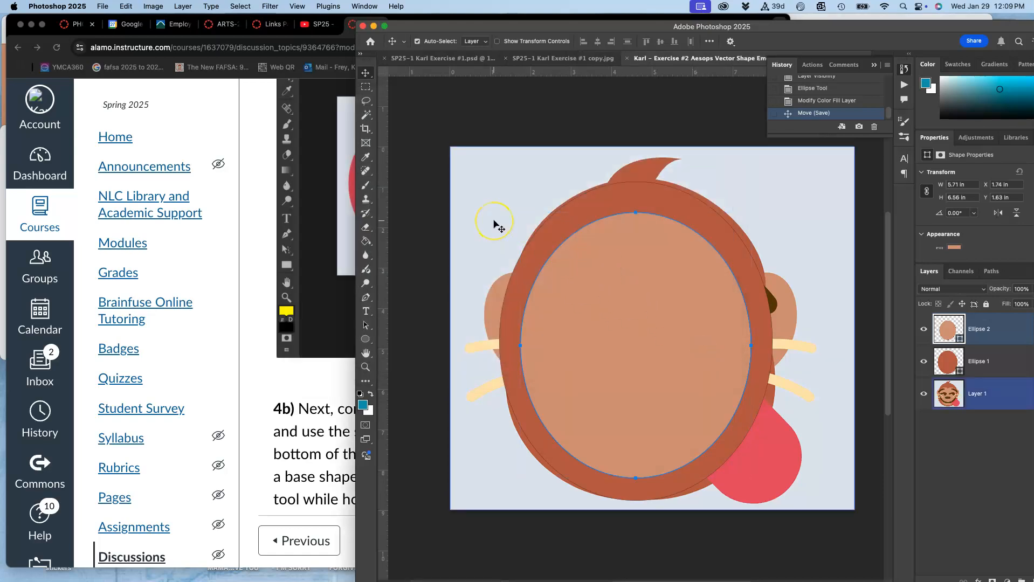
Show the desktop and give the newly saved PSD file a green tag.
{"action": "key", "text": "F11"}
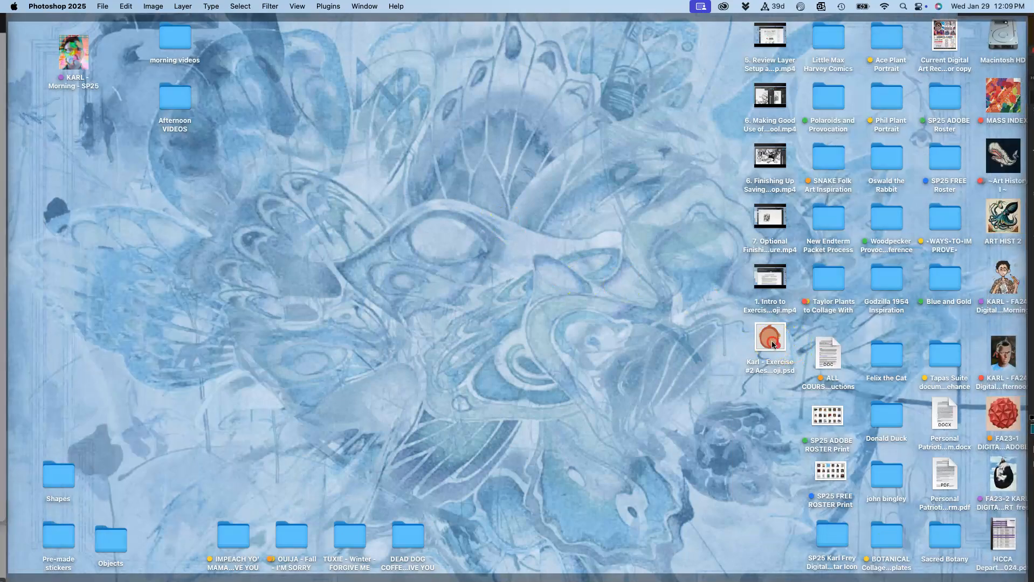
{"action": "right_click", "coordinate": [773, 346]}
{"action": "left_click", "coordinate": [825, 501]}
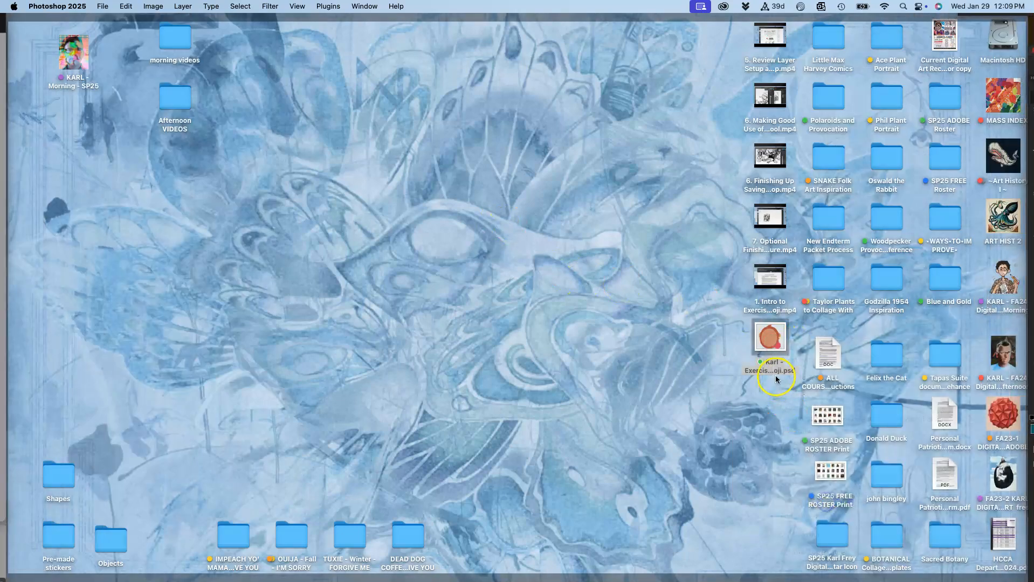
Move the green-tagged PSD from the desktop into the Exercise #2 folder and bring the application windows back.
{"action": "left_click_drag", "start_coordinate": [770, 344], "coordinate": [54, 185]}
{"action": "left_click_drag", "start_coordinate": [71, 65], "coordinate": [286, 199]}
{"action": "double_click", "coordinate": [286, 196]}
{"action": "left_click_drag", "start_coordinate": [103, 153], "coordinate": [296, 169]}
{"action": "left_click_drag", "start_coordinate": [54, 178], "coordinate": [339, 208]}
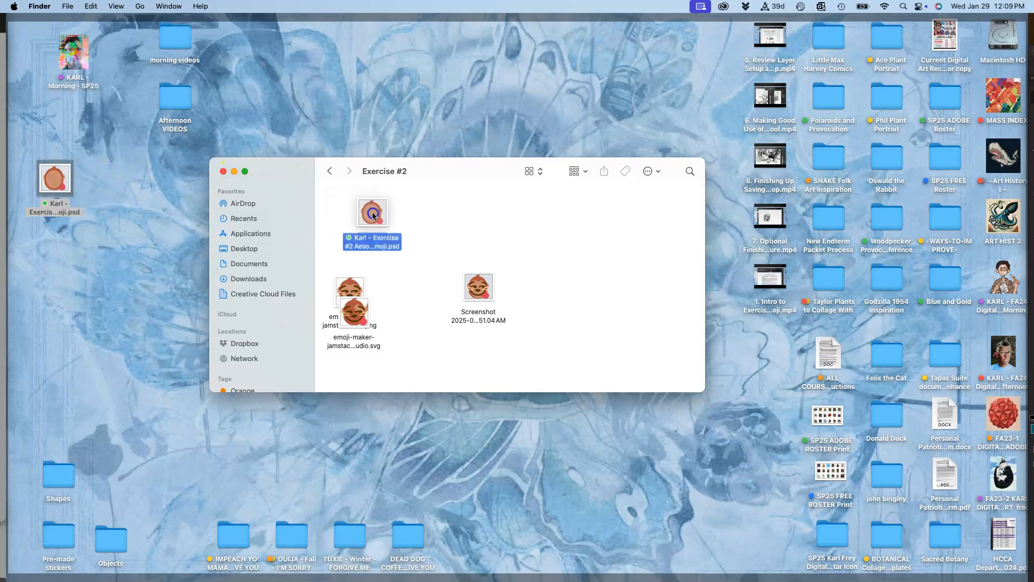
{"action": "left_click", "coordinate": [436, 241]}
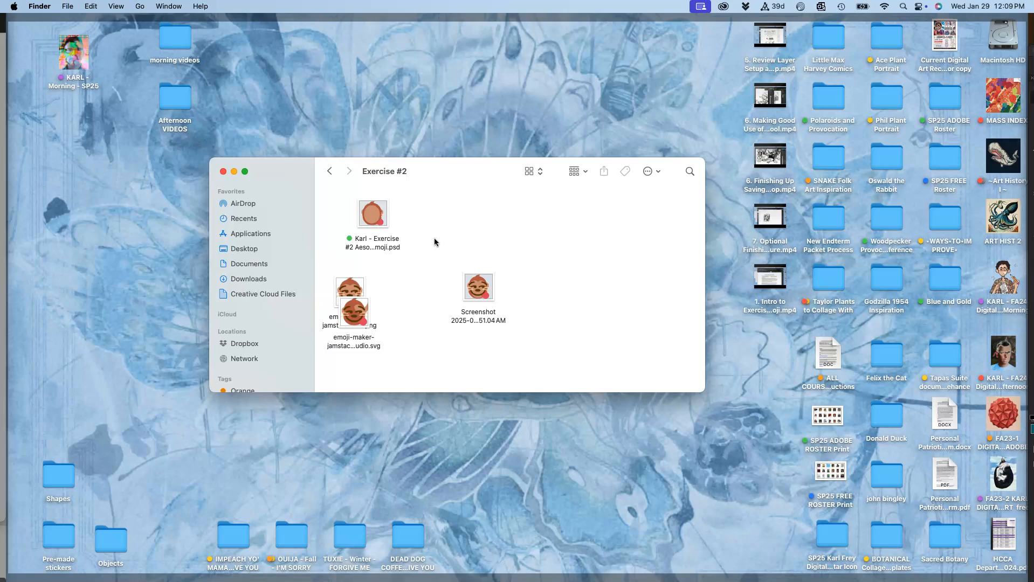
{"action": "key", "text": "F11"}
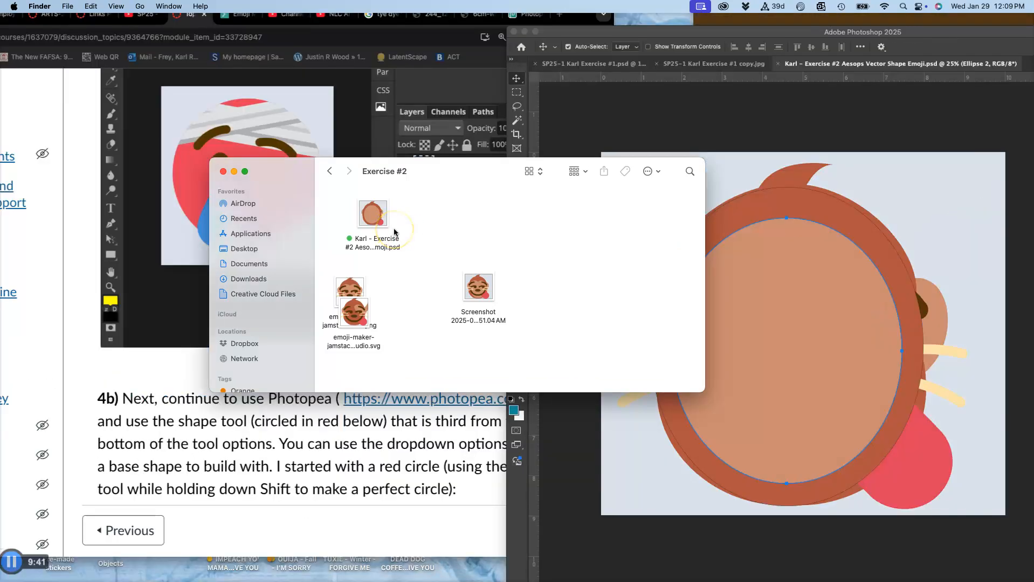
Switch to Photopea and open the green-tagged Exercise #2 emoji PSD from the Exercise #2 folder inside the desktop's Morning - SP25 folder.
{"action": "left_click", "coordinate": [314, 125]}
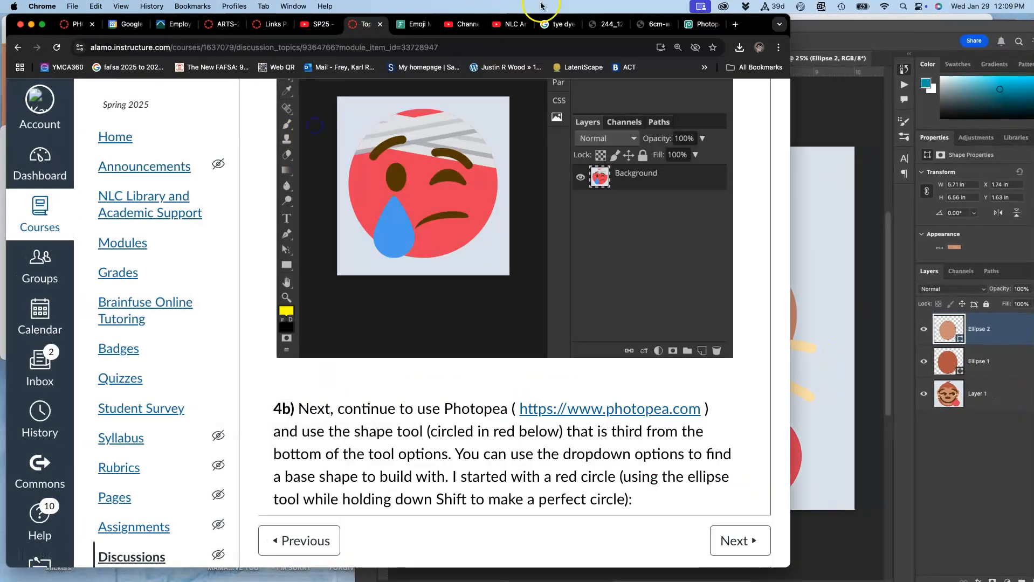
{"action": "left_click", "coordinate": [701, 24]}
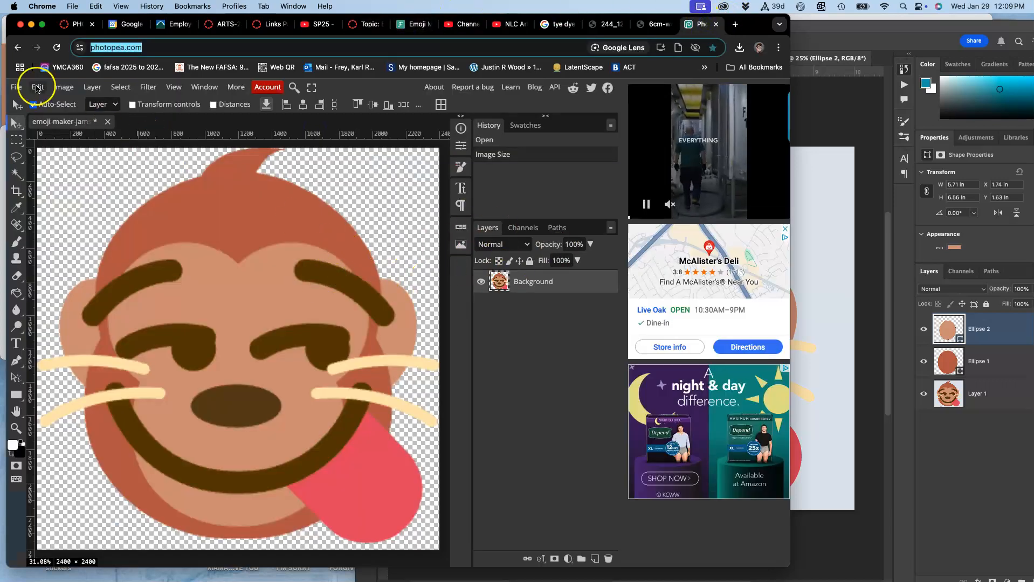
{"action": "left_click", "coordinate": [16, 87]}
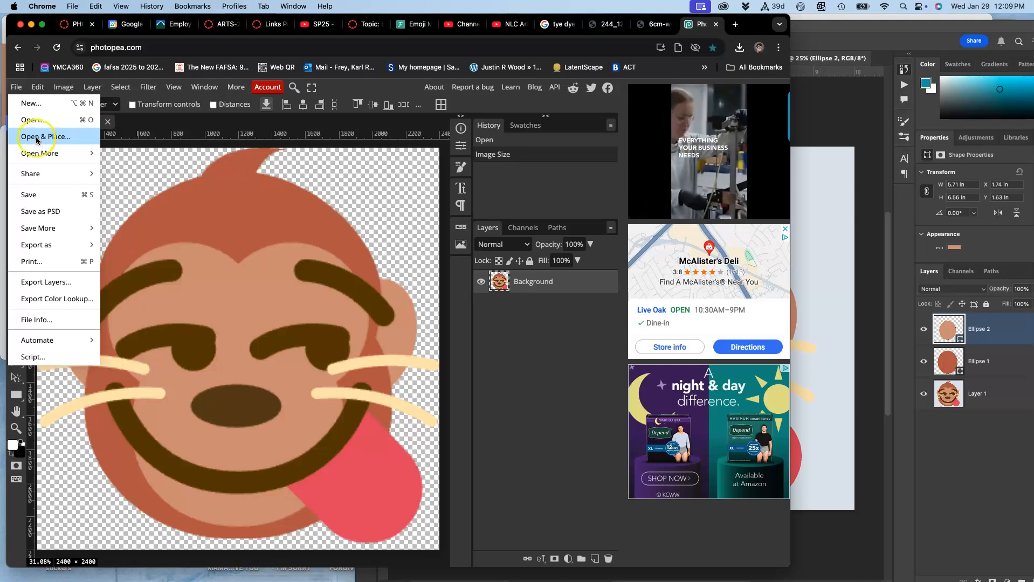
{"action": "left_click", "coordinate": [33, 120]}
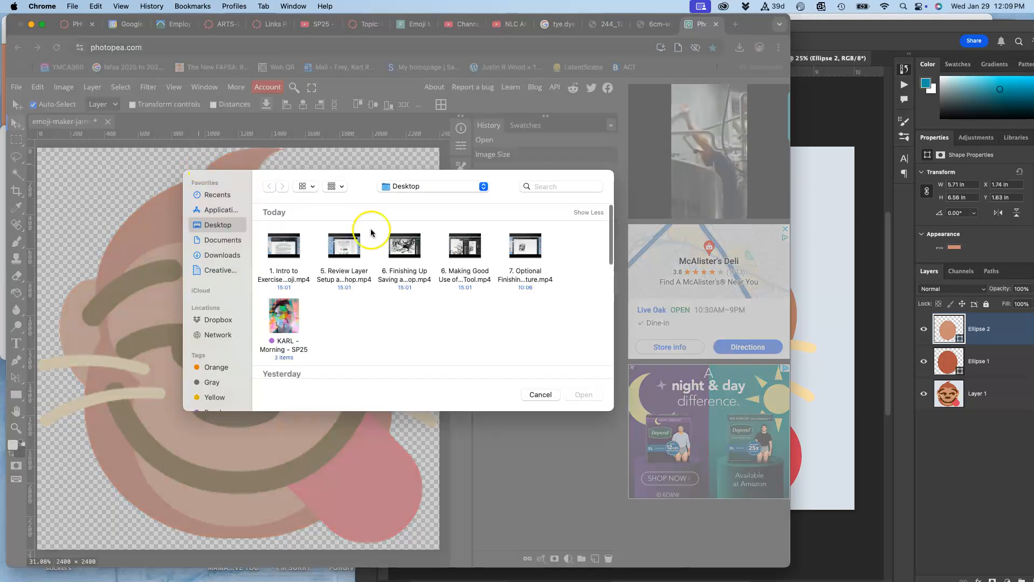
{"action": "double_click", "coordinate": [278, 316]}
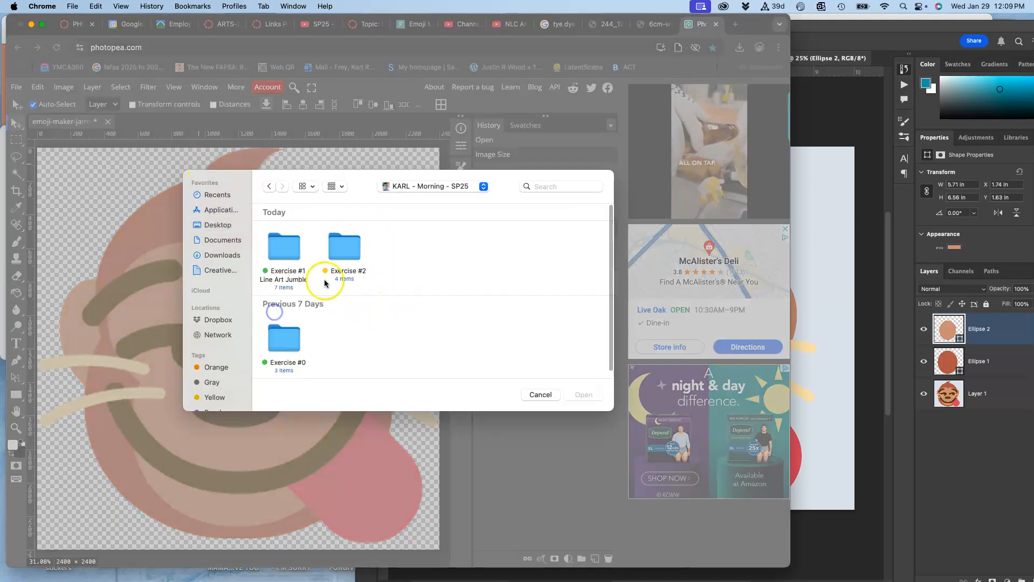
{"action": "double_click", "coordinate": [326, 279]}
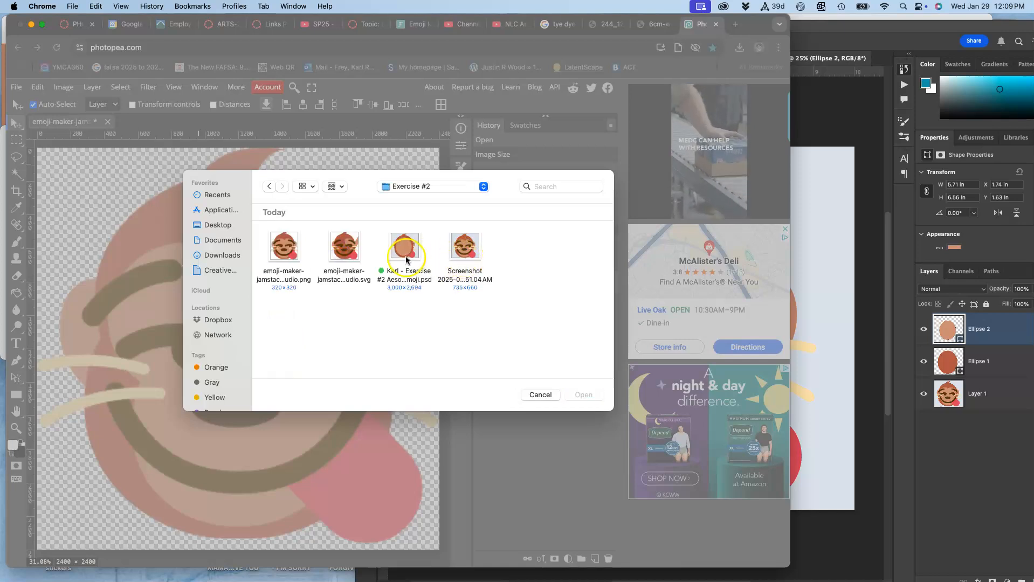
{"action": "double_click", "coordinate": [406, 260]}
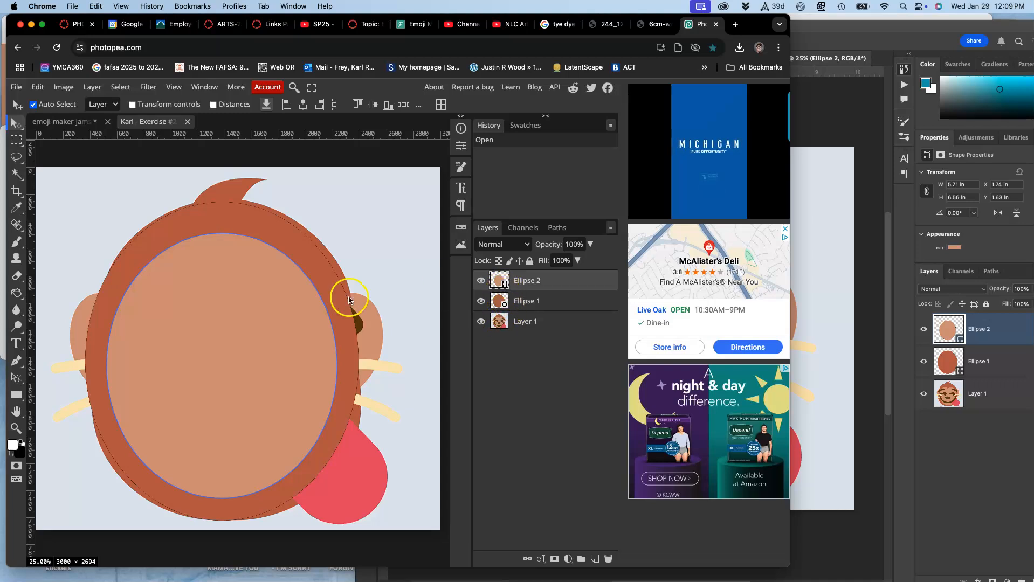
Draw a wide, thin rectangle across the upper face at ear level and recolor its fill with the tongue's red, d66372.
{"action": "left_click", "coordinate": [16, 394]}
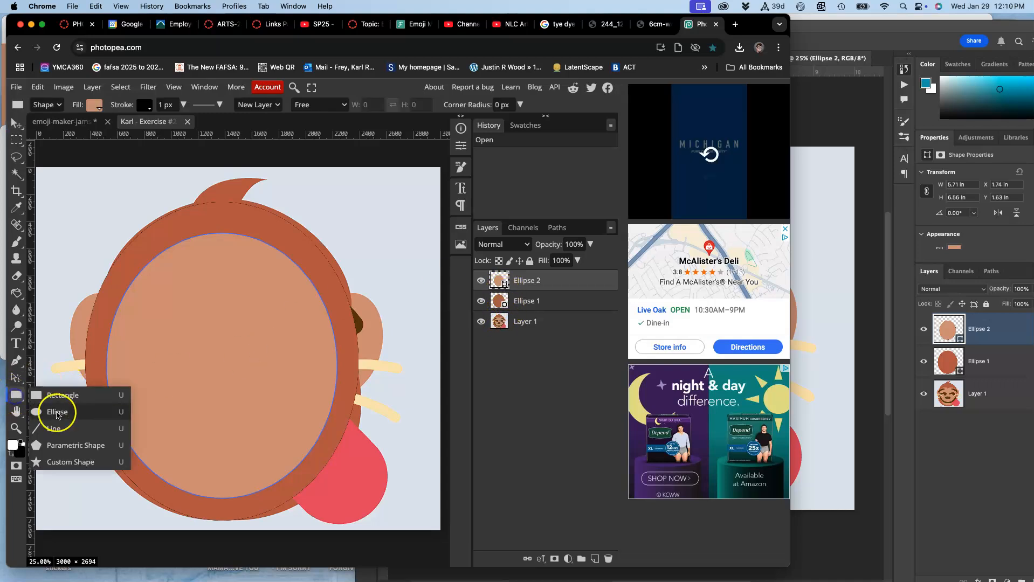
{"action": "left_click", "coordinate": [51, 398]}
{"action": "left_click_drag", "start_coordinate": [79, 312], "coordinate": [417, 358]}
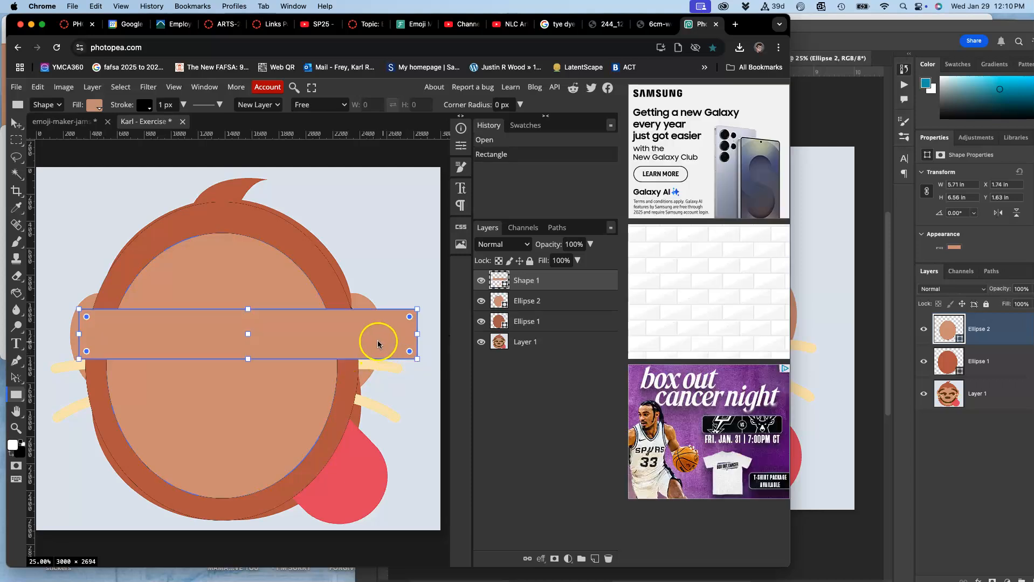
{"action": "double_click", "coordinate": [498, 280]}
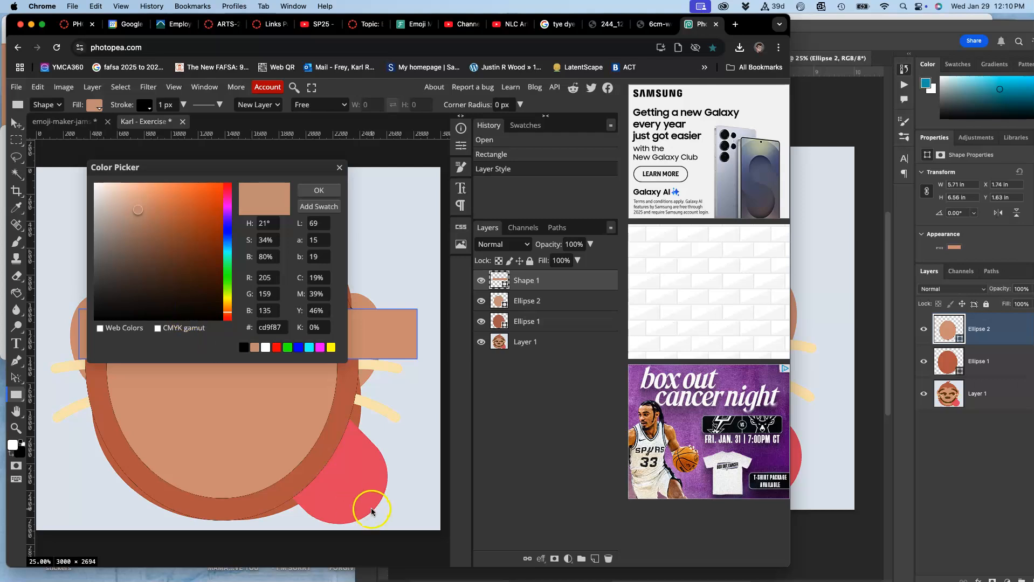
{"action": "left_click", "coordinate": [354, 497]}
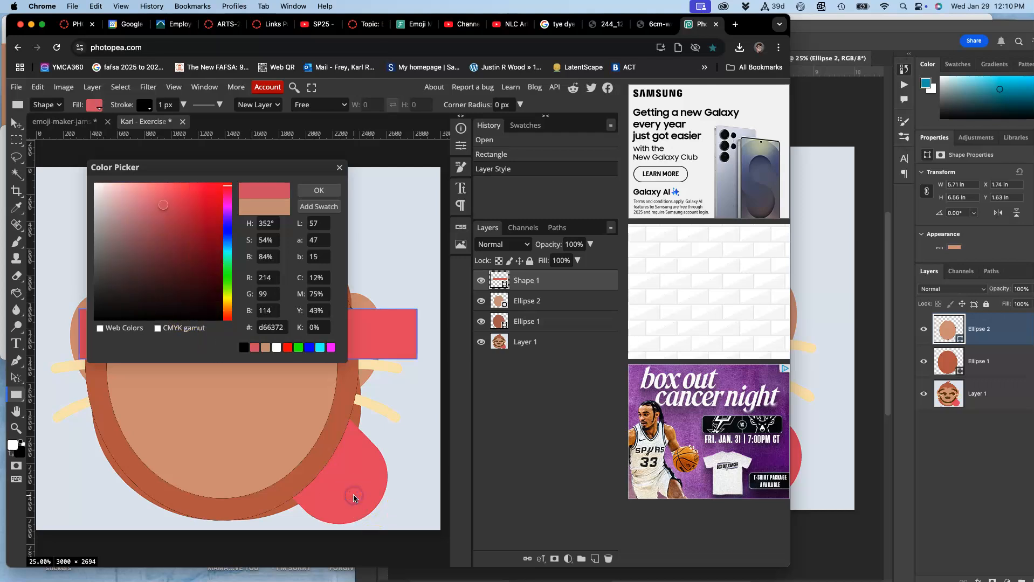
{"action": "left_click", "coordinate": [318, 190]}
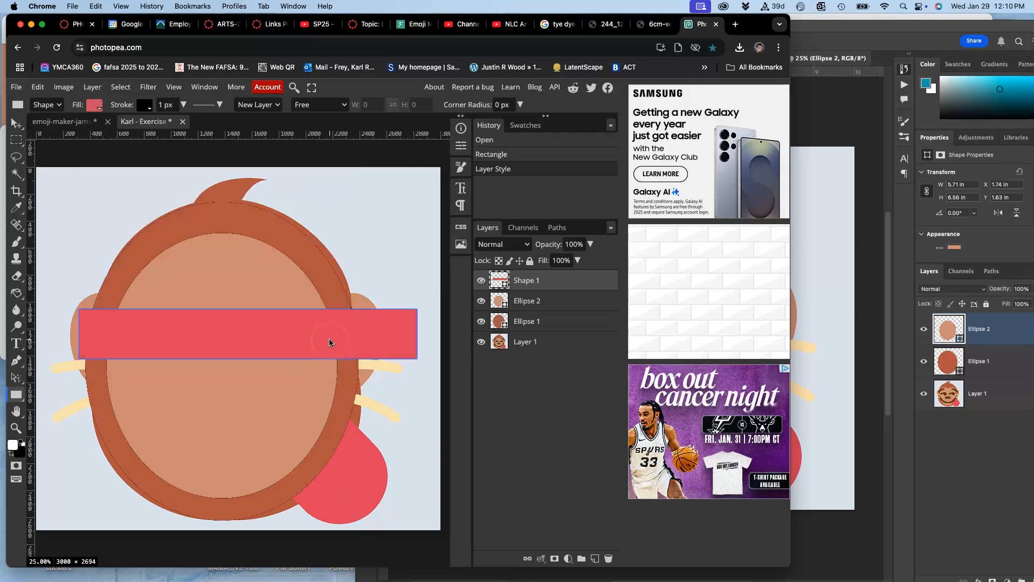
Warp the red rectangle into an upward-arching headband across the forehead and apply the transform.
{"action": "key", "text": "ctrl+t"}
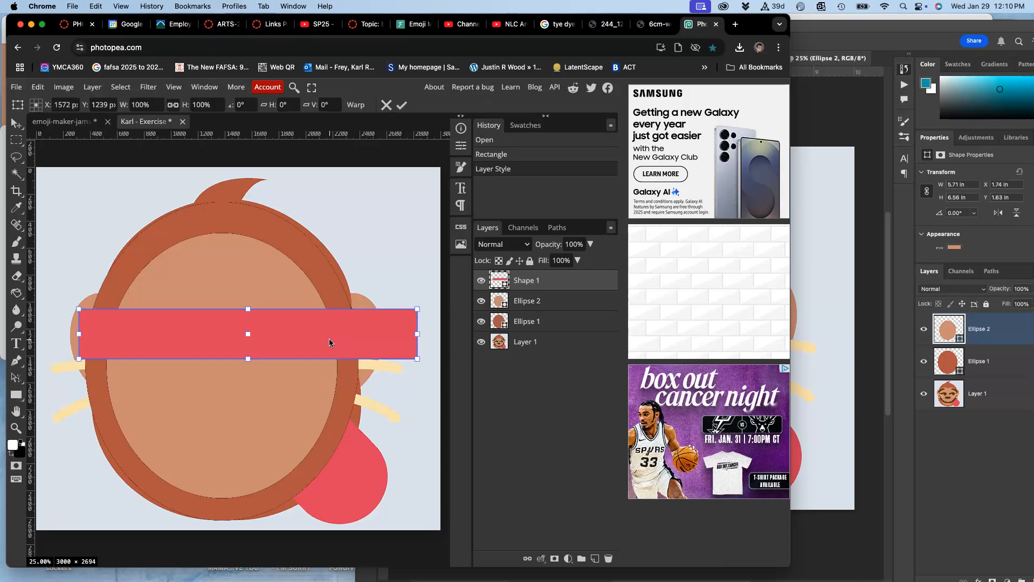
{"action": "left_click", "coordinate": [327, 339]}
{"action": "right_click", "coordinate": [280, 347]}
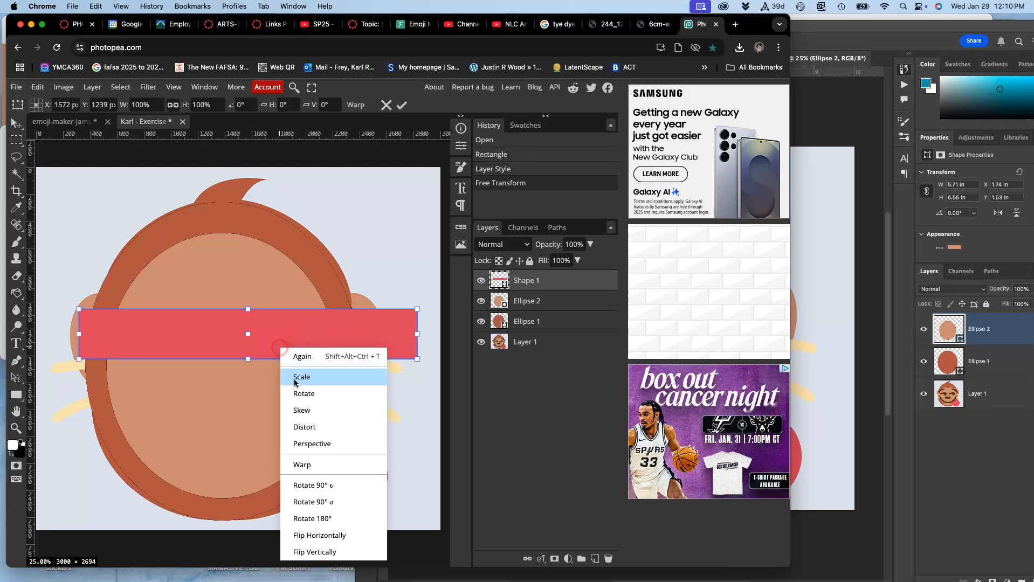
{"action": "left_click", "coordinate": [302, 465]}
{"action": "left_click_drag", "start_coordinate": [248, 319], "coordinate": [249, 265]}
{"action": "left_click_drag", "start_coordinate": [253, 330], "coordinate": [252, 306]}
{"action": "key", "text": "Return"}
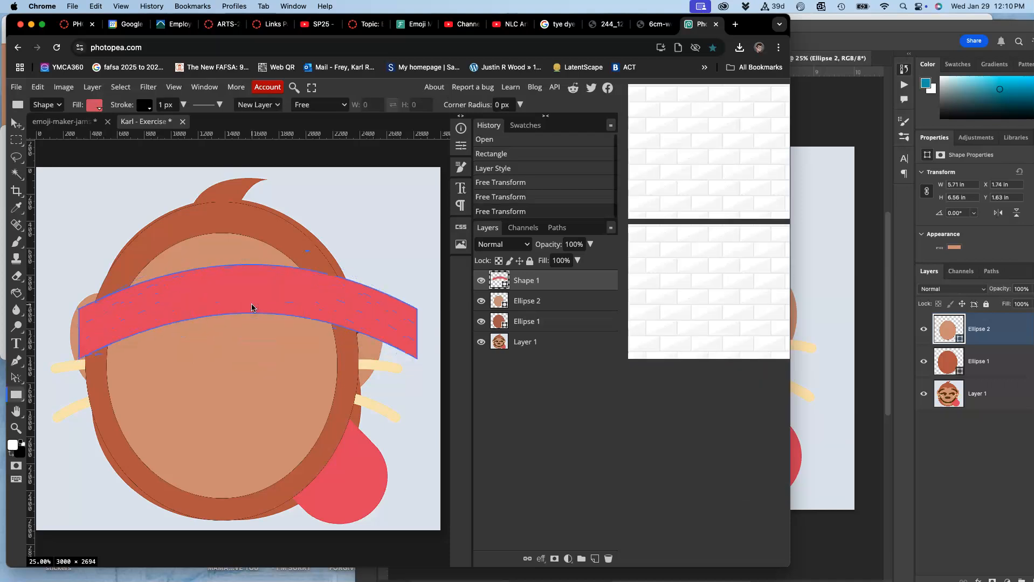
Close the Photopea page, discarding the unsaved changes, and switch to Photoshop.
{"action": "left_click", "coordinate": [716, 24]}
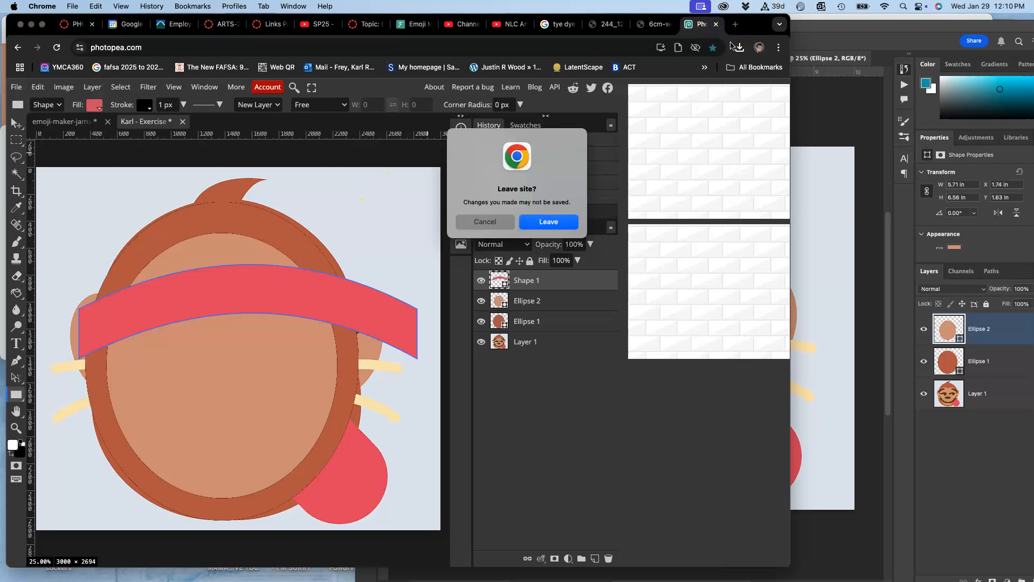
{"action": "left_click", "coordinate": [556, 223]}
{"action": "left_click", "coordinate": [821, 136]}
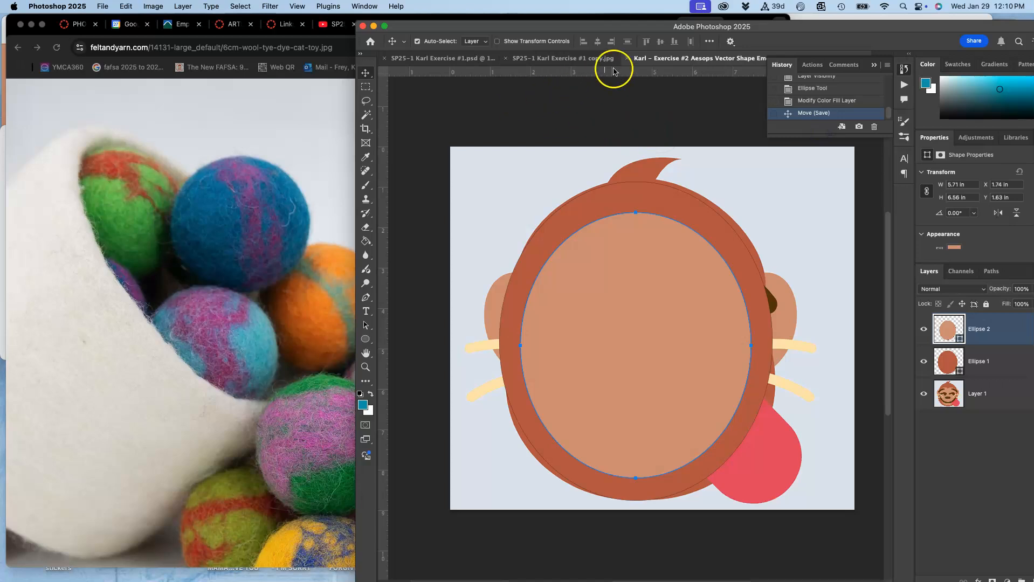
Close all open Photoshop documents, saving the changes to the Exercise #1 PSD, and close the Photoshop window.
{"action": "left_click", "coordinate": [628, 59]}
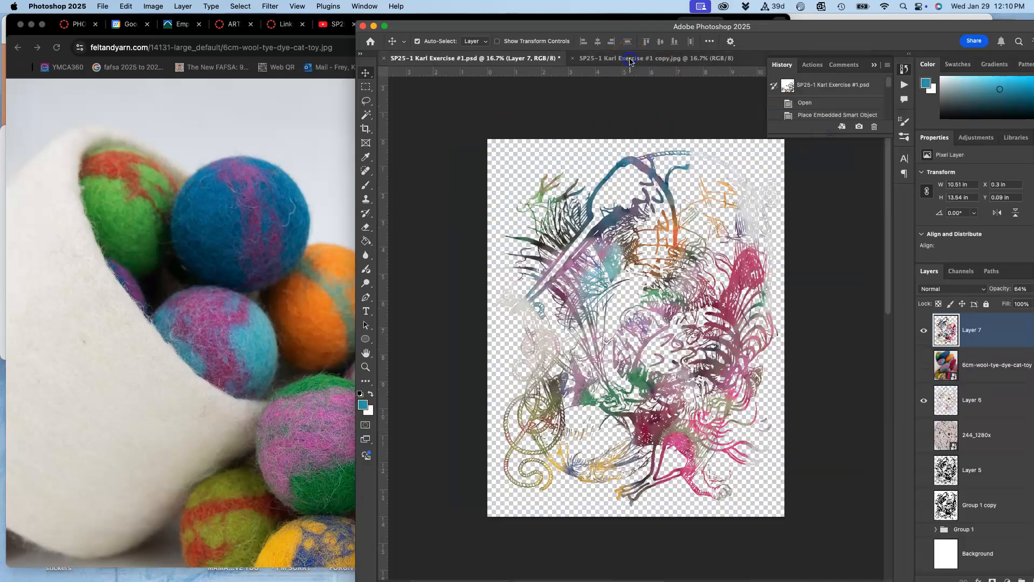
{"action": "left_click", "coordinate": [573, 61]}
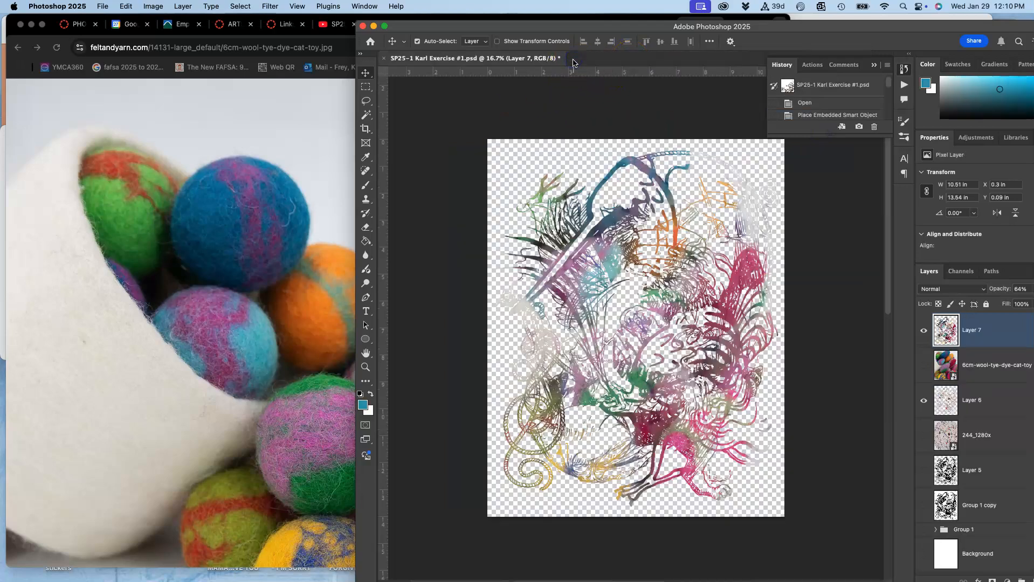
{"action": "left_click", "coordinate": [384, 58]}
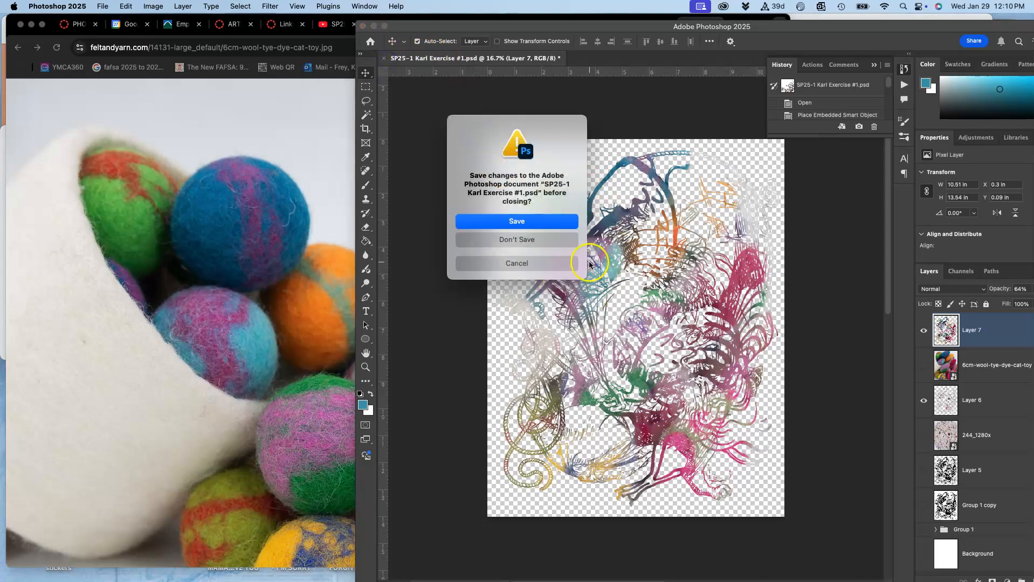
{"action": "left_click", "coordinate": [540, 225]}
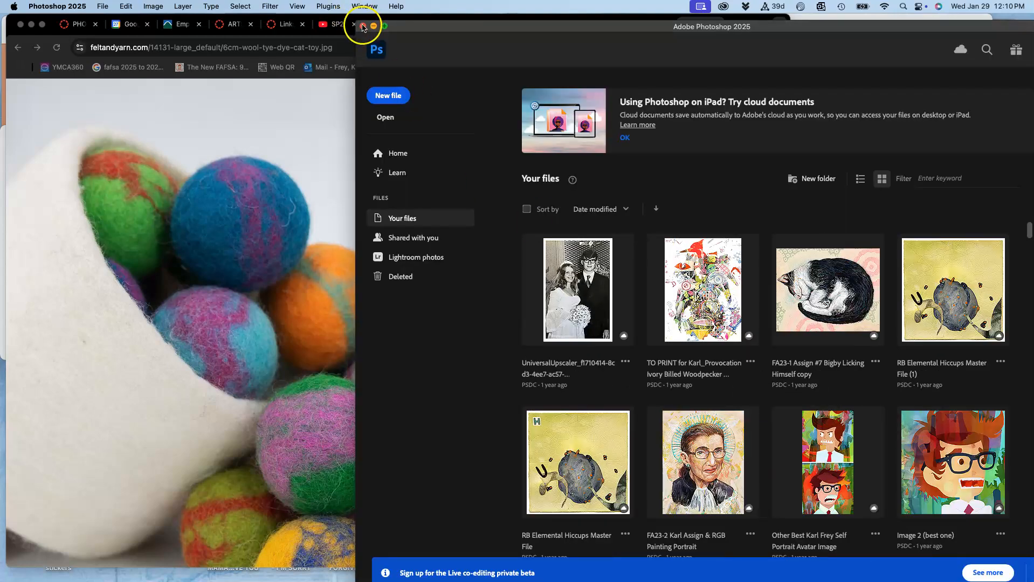
{"action": "left_click", "coordinate": [363, 26]}
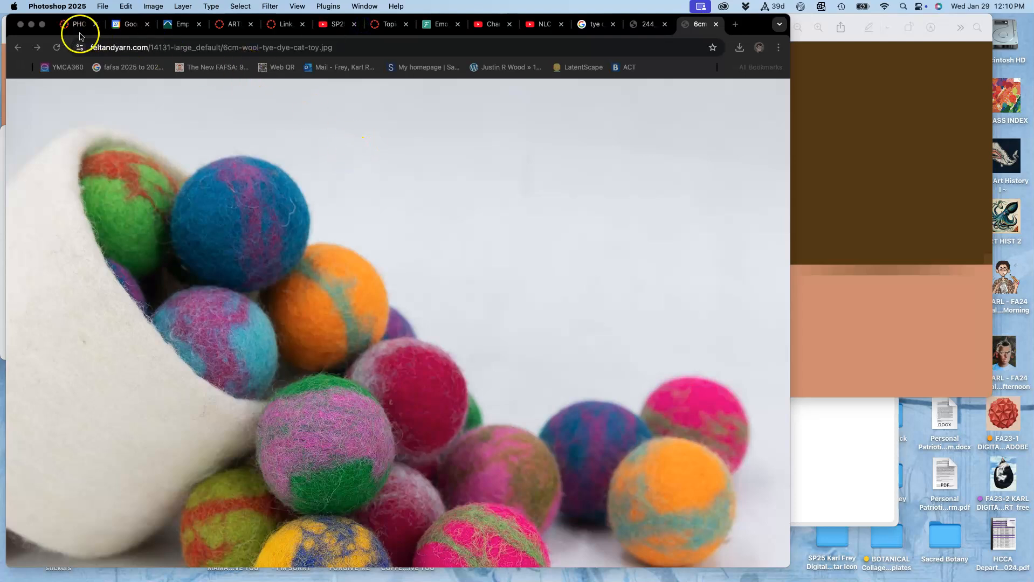
Minimize the browser window and close both zoomed-in emoji images in Preview.
{"action": "left_click", "coordinate": [32, 25]}
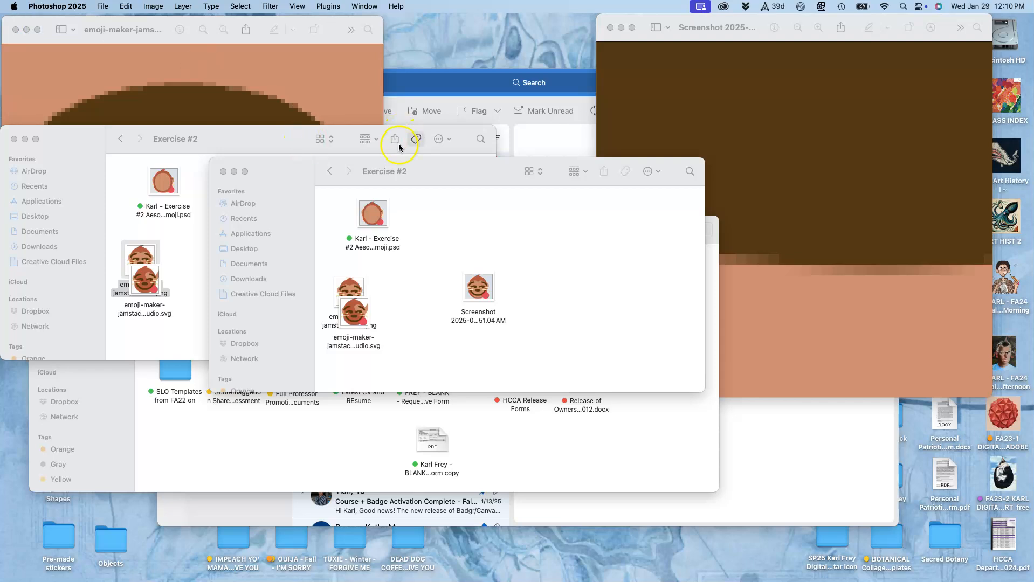
{"action": "left_click", "coordinate": [308, 86]}
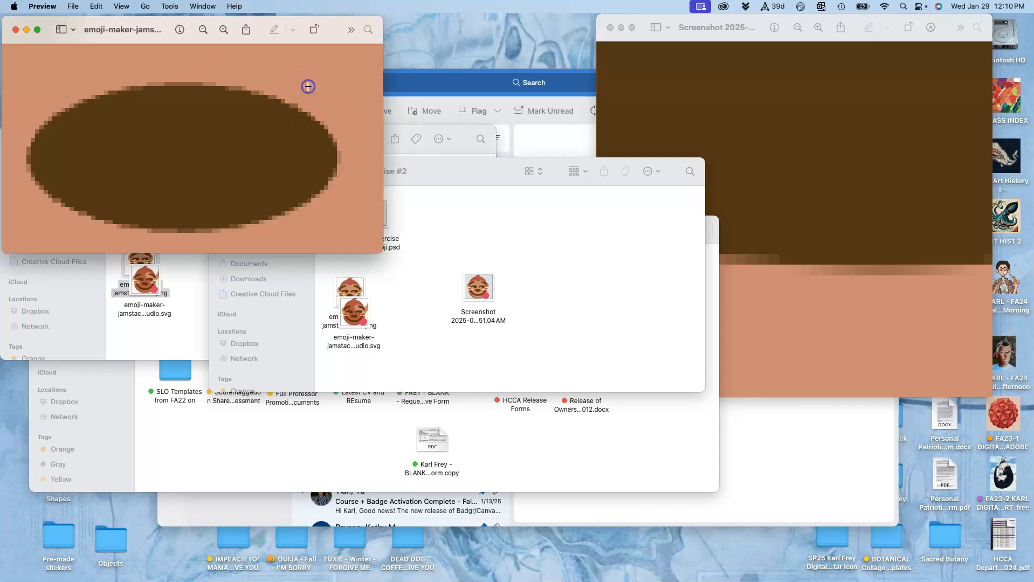
{"action": "left_click", "coordinate": [15, 31]}
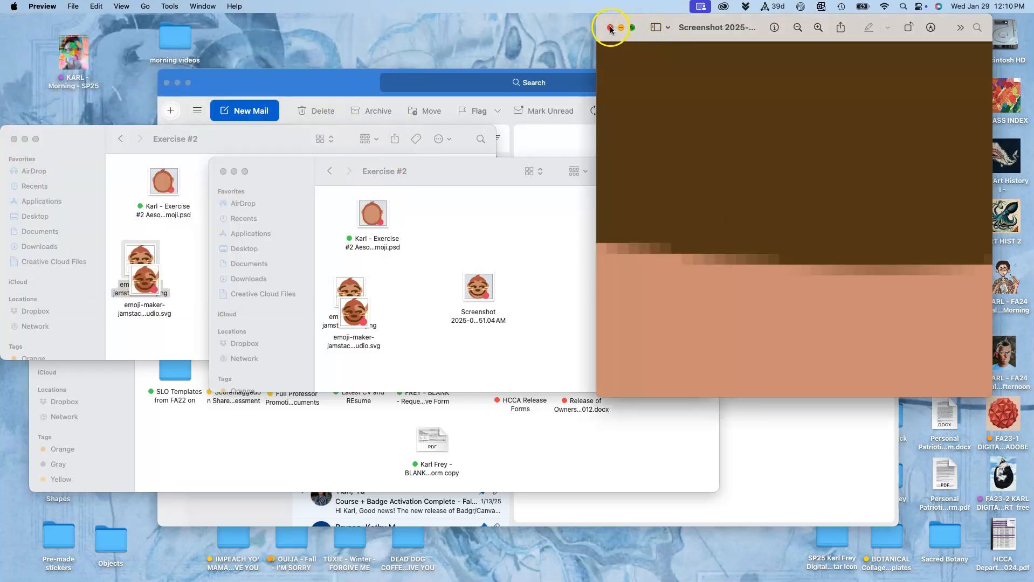
{"action": "left_click", "coordinate": [610, 27]}
Close both Exercise #2 folder windows.
{"action": "left_click", "coordinate": [554, 201]}
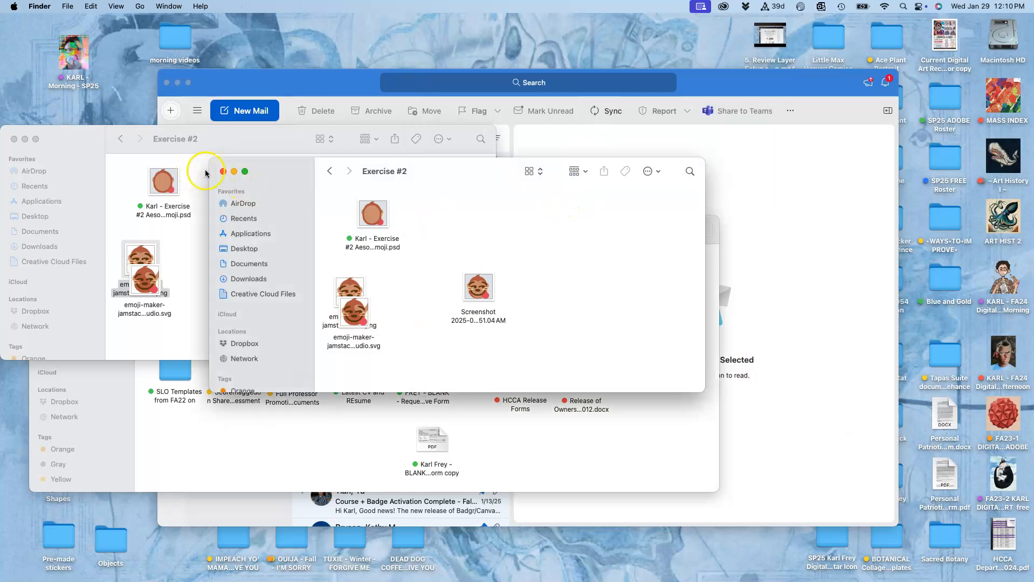
{"action": "left_click", "coordinate": [223, 172]}
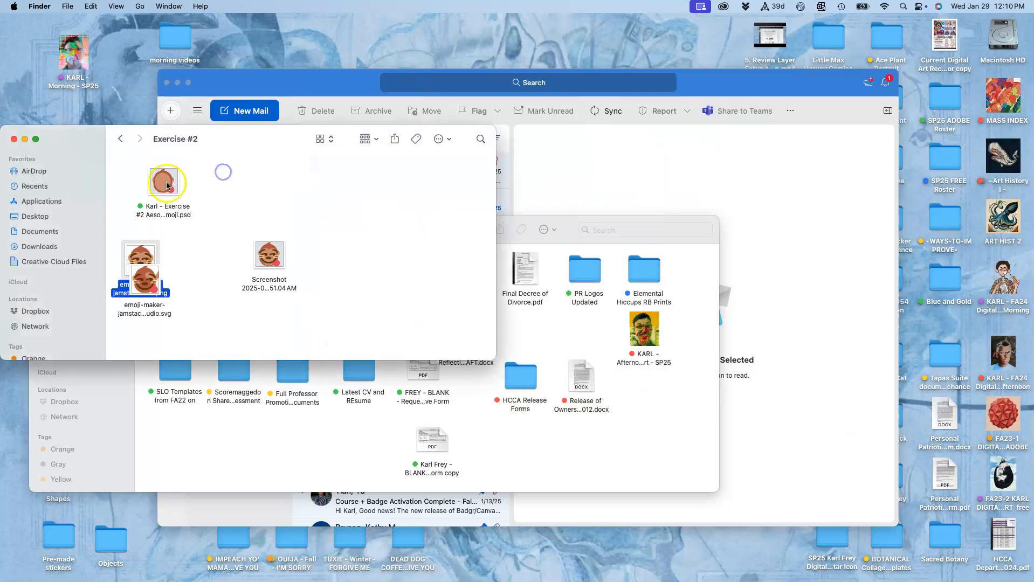
{"action": "left_click", "coordinate": [14, 140]}
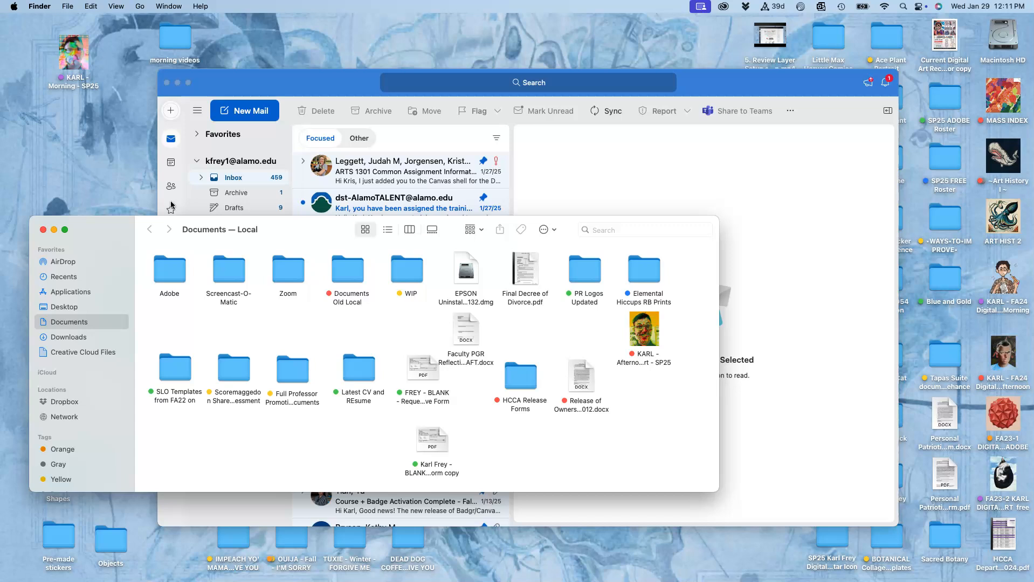
Show the desktop and open the connected 16GIG flash drive.
{"action": "key", "text": "F11"}
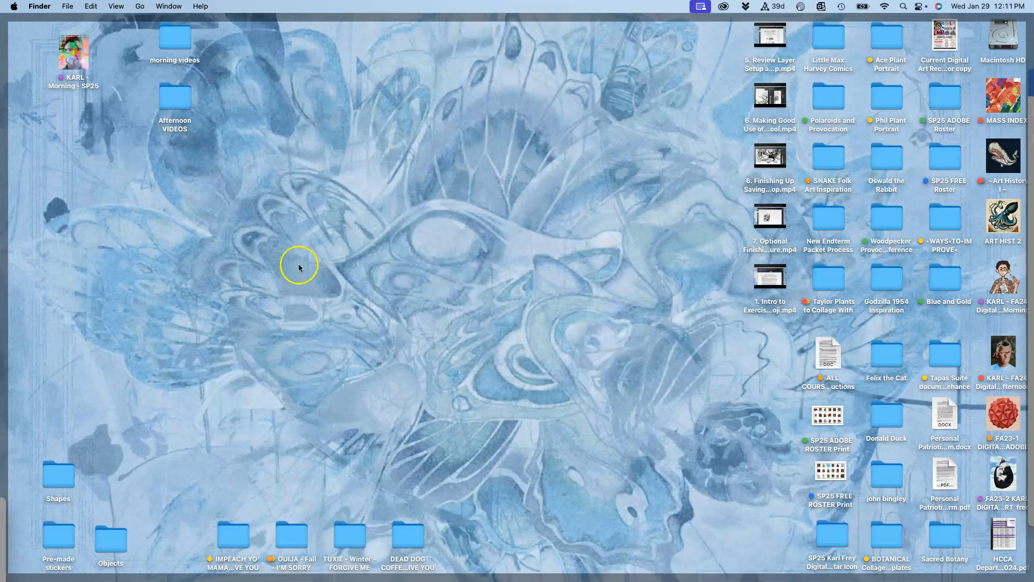
{"action": "left_click", "coordinate": [527, 186]}
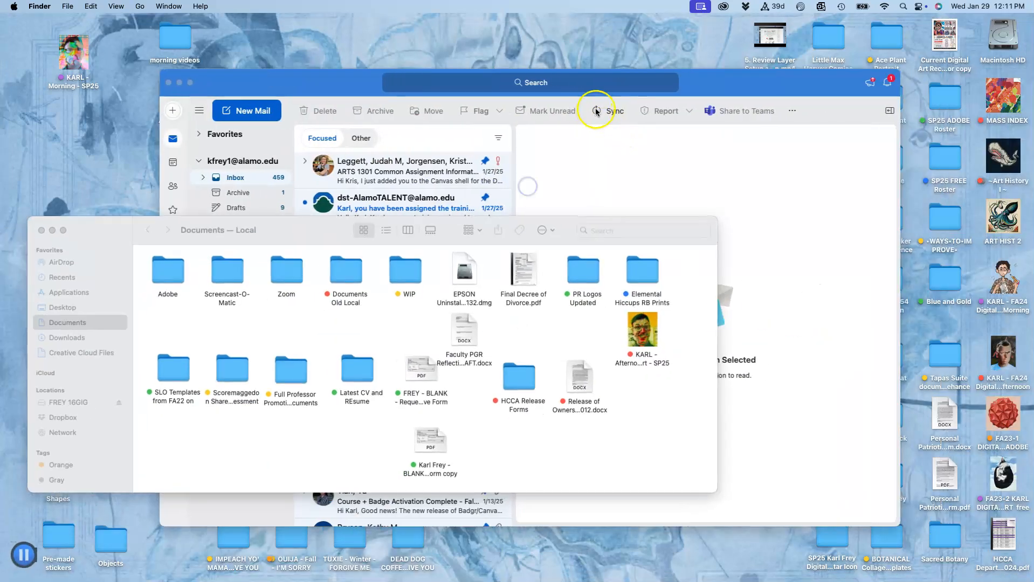
{"action": "key", "text": "F11"}
{"action": "left_click", "coordinate": [603, 111]}
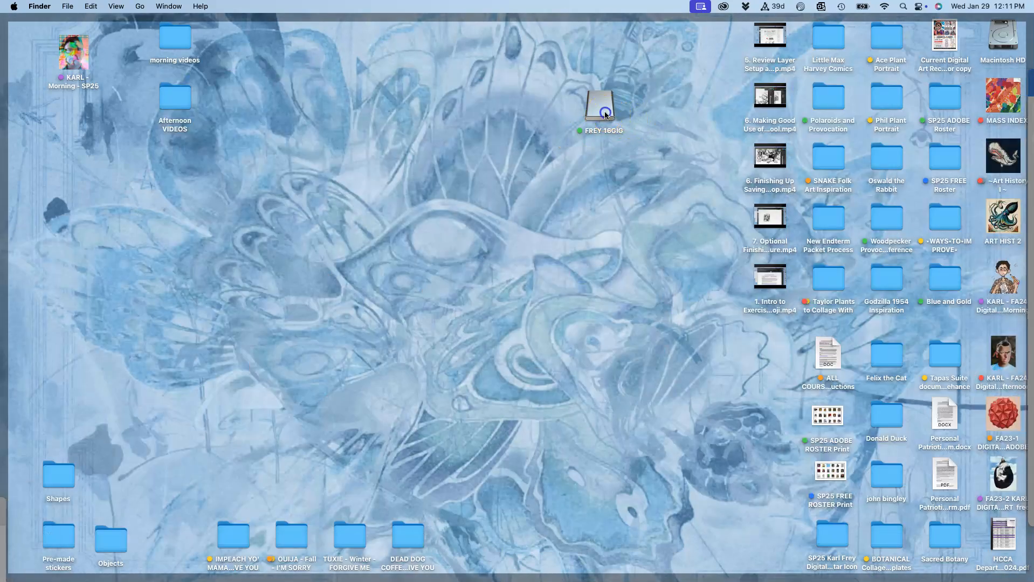
{"action": "double_click", "coordinate": [603, 110]}
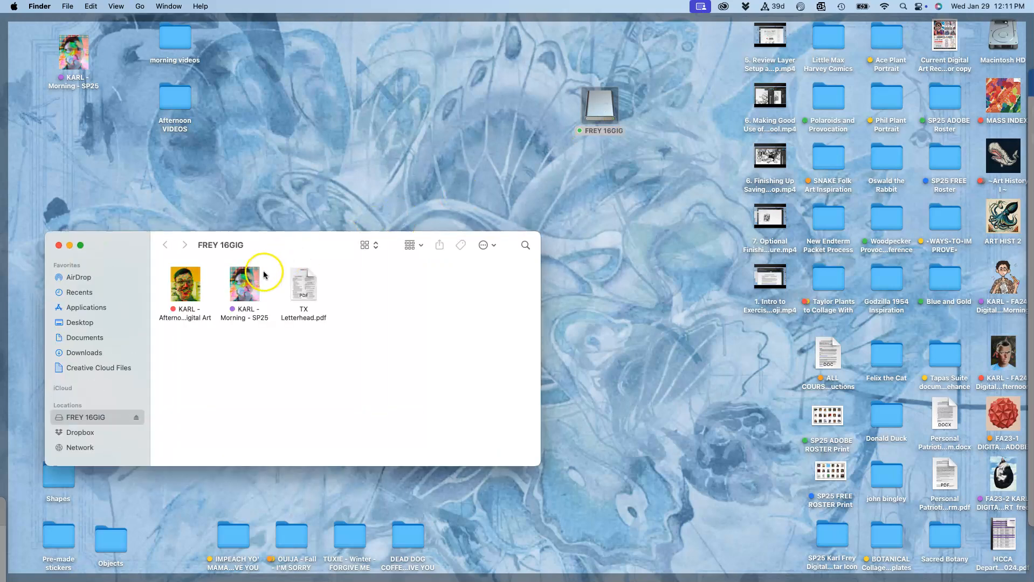
Examine the Exercise #2 files inside the desktop's Morning - SP25 folder and close that folder window.
{"action": "double_click", "coordinate": [75, 59]}
{"action": "double_click", "coordinate": [272, 186]}
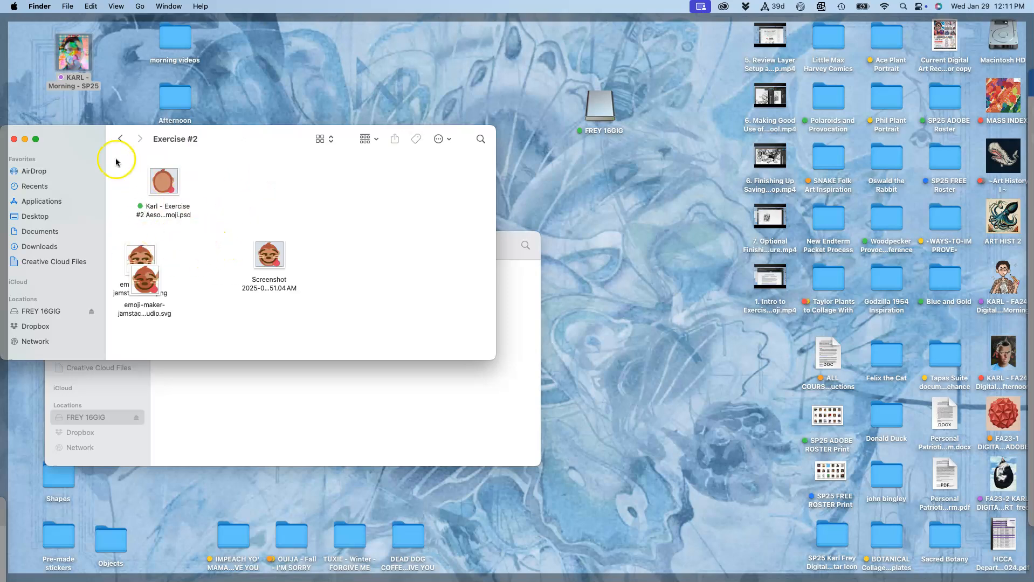
{"action": "left_click", "coordinate": [121, 139]}
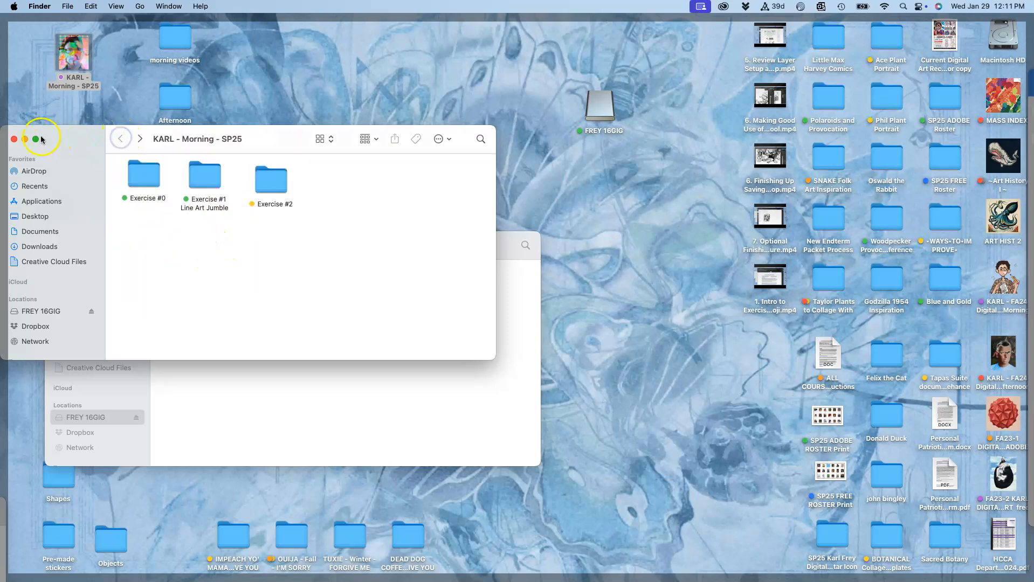
{"action": "left_click", "coordinate": [14, 139]}
Copy the desktop's Morning - SP25 folder onto the 16GIG flash drive and shift the drive's window slightly.
{"action": "left_click", "coordinate": [74, 72]}
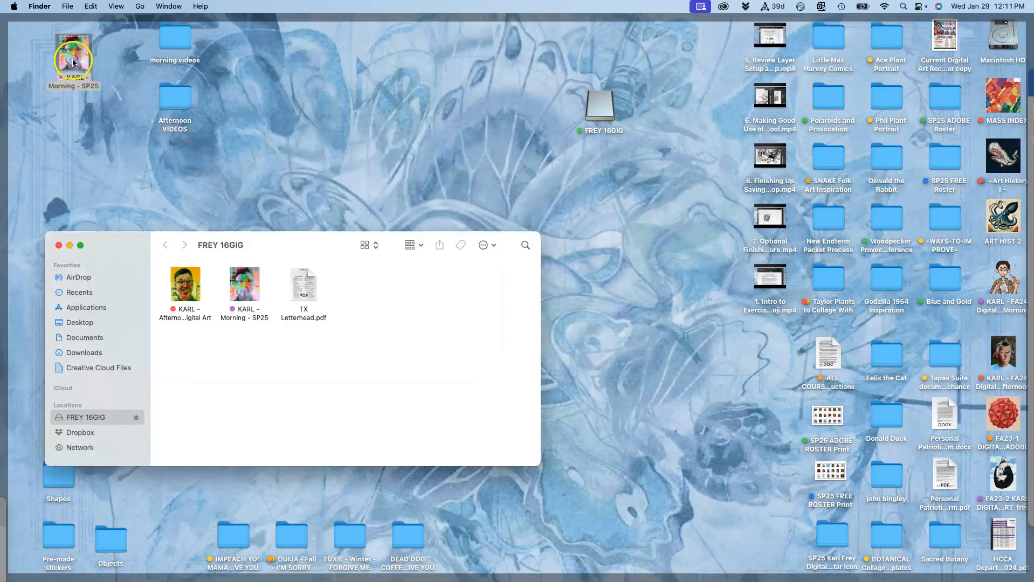
{"action": "left_click_drag", "start_coordinate": [73, 63], "coordinate": [292, 398]}
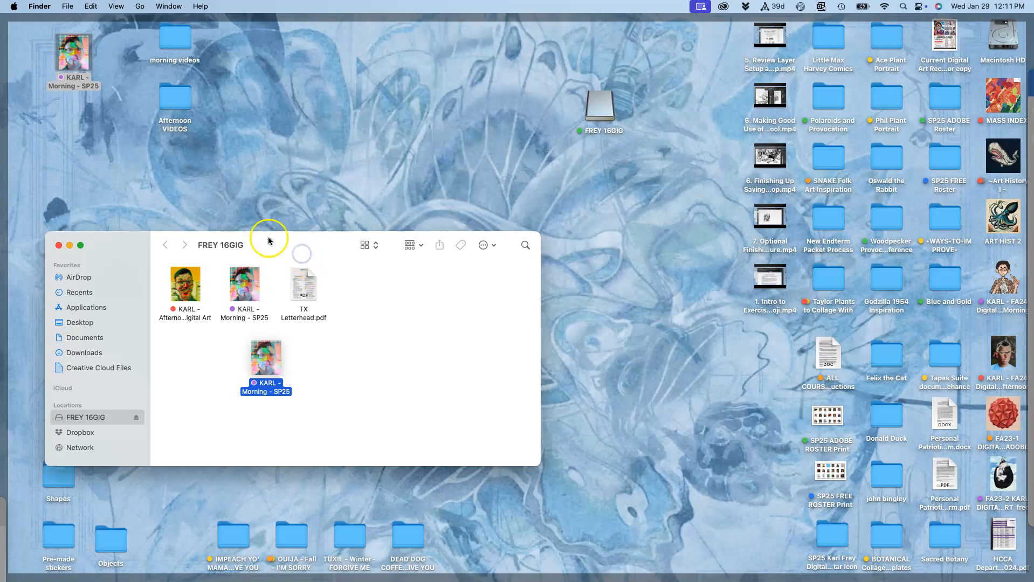
{"action": "left_click_drag", "start_coordinate": [266, 240], "coordinate": [301, 235]}
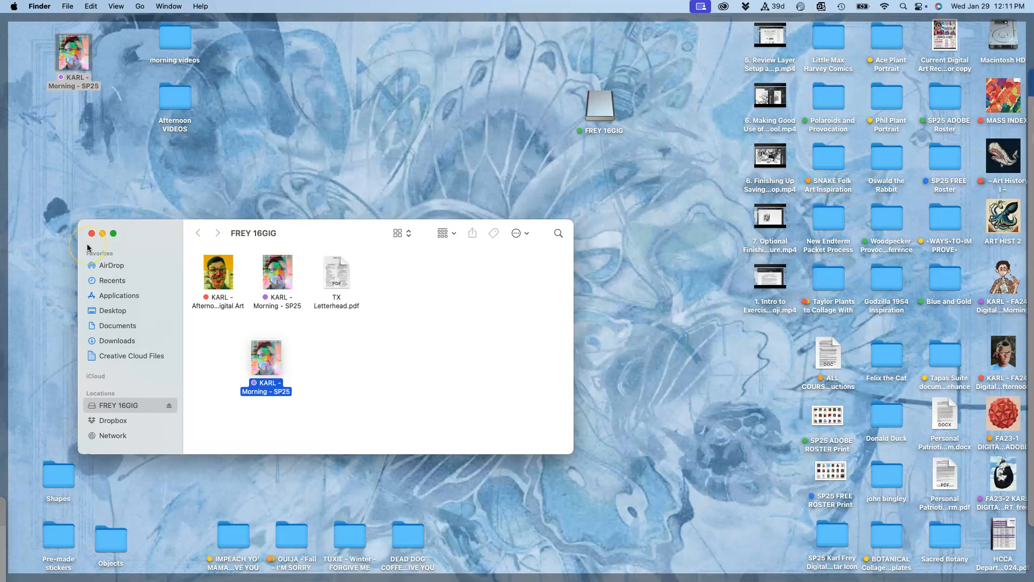
Restore the hidden windows, switch to Google Chrome and view the course outline PDF at the JAN. 29 Exercise #2 entry.
{"action": "key", "text": "F11"}
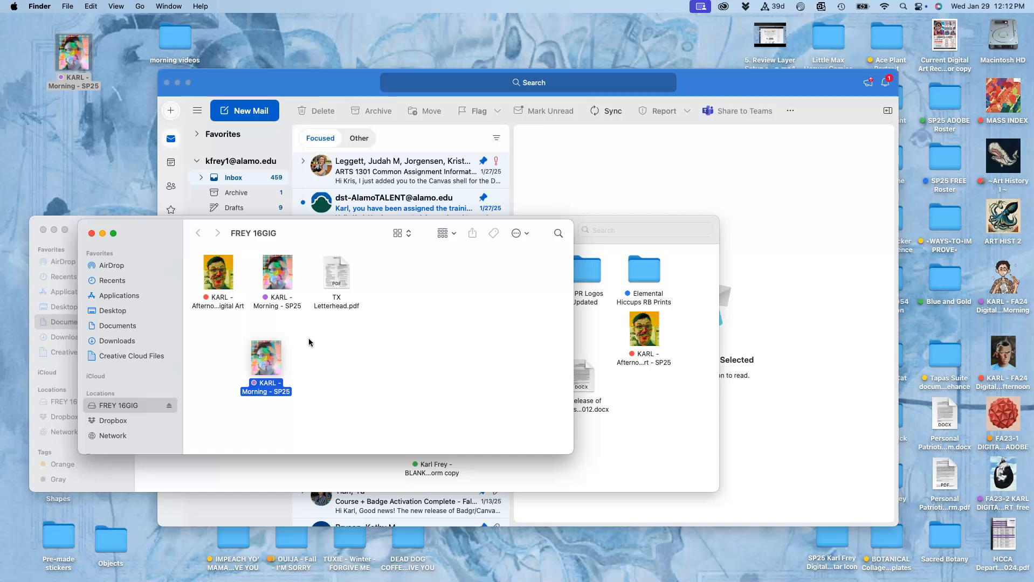
{"action": "mouse_move", "coordinate": [12, 187]}
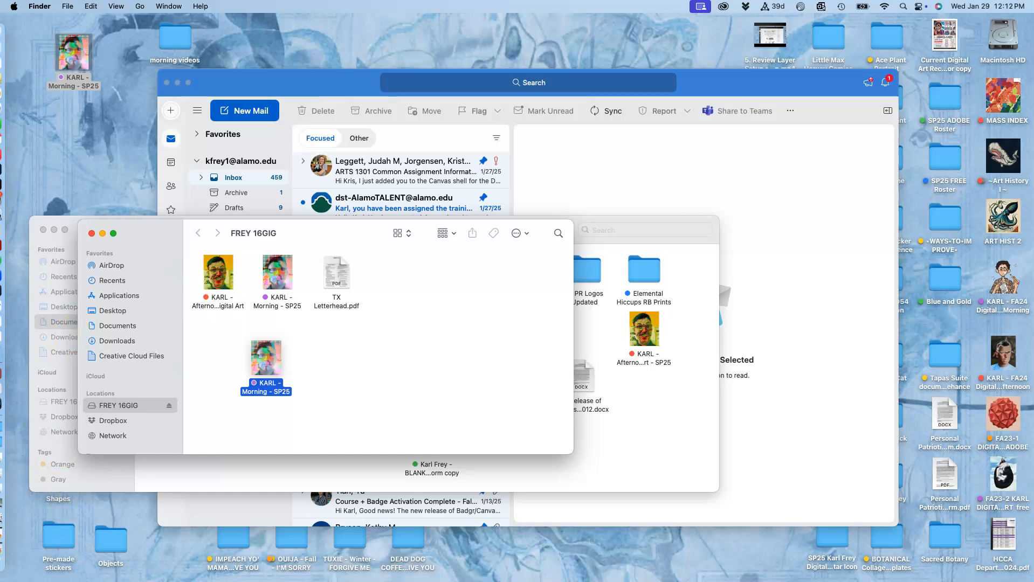
{"action": "left_click_drag", "start_coordinate": [12, 187], "coordinate": [12, 100]}
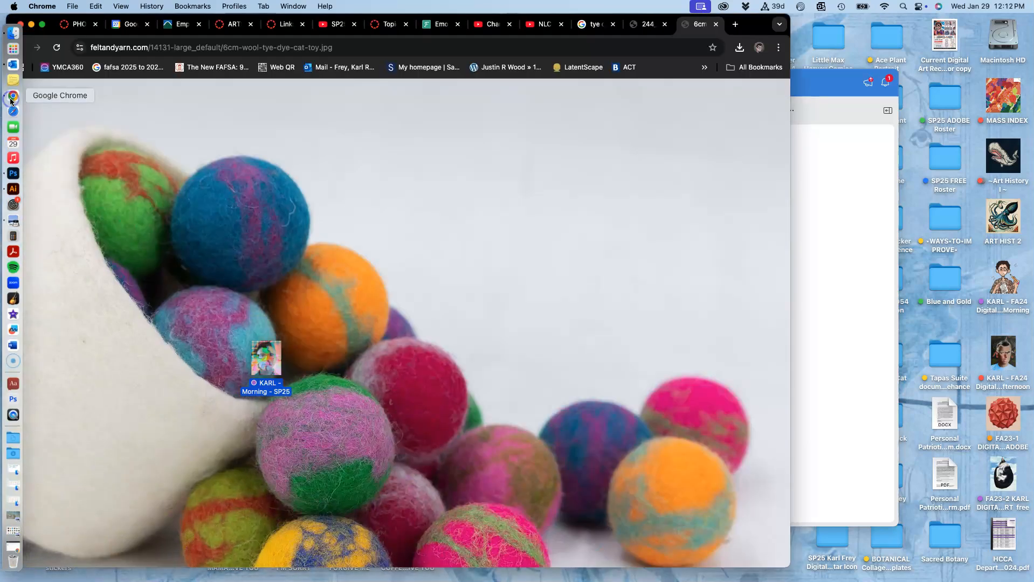
{"action": "left_click", "coordinate": [283, 25]}
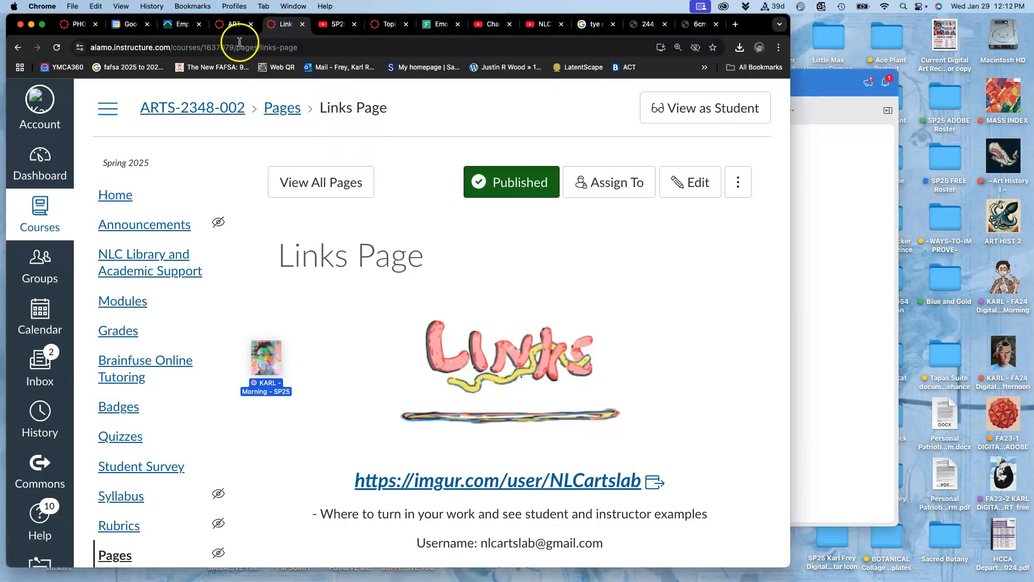
{"action": "left_click", "coordinate": [236, 25]}
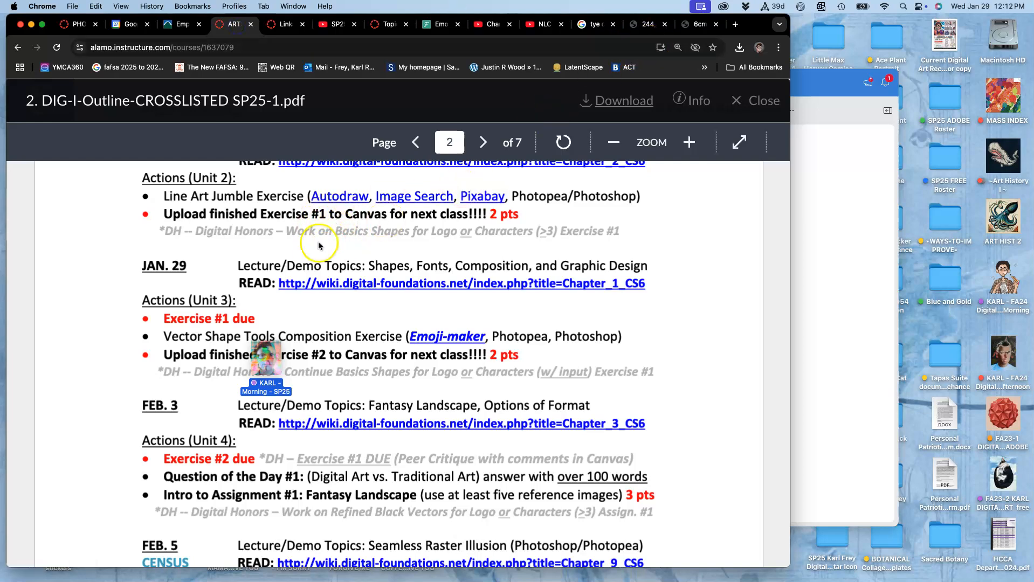
{"action": "mouse_move", "coordinate": [3, 499]}
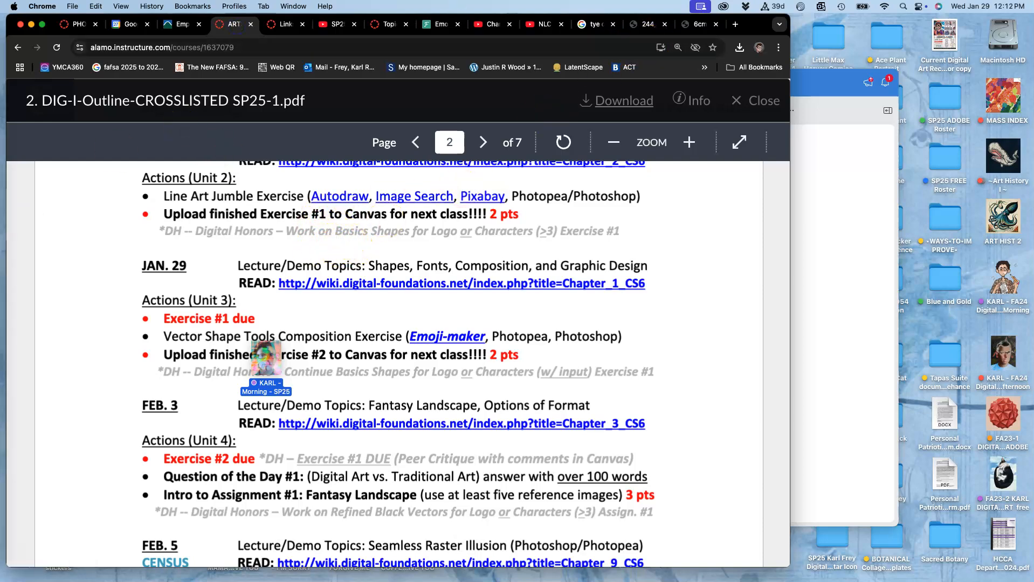